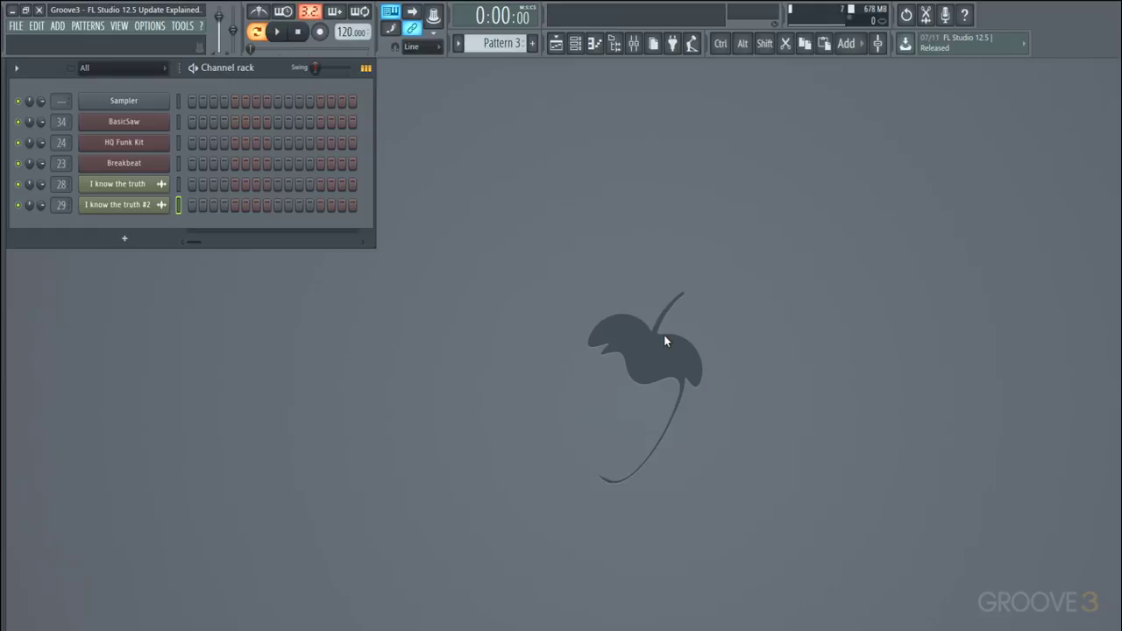
Insert an FPC drum channel from the BasicSaw channel's Insert menu, opening its plugin window
right_click(154, 124)
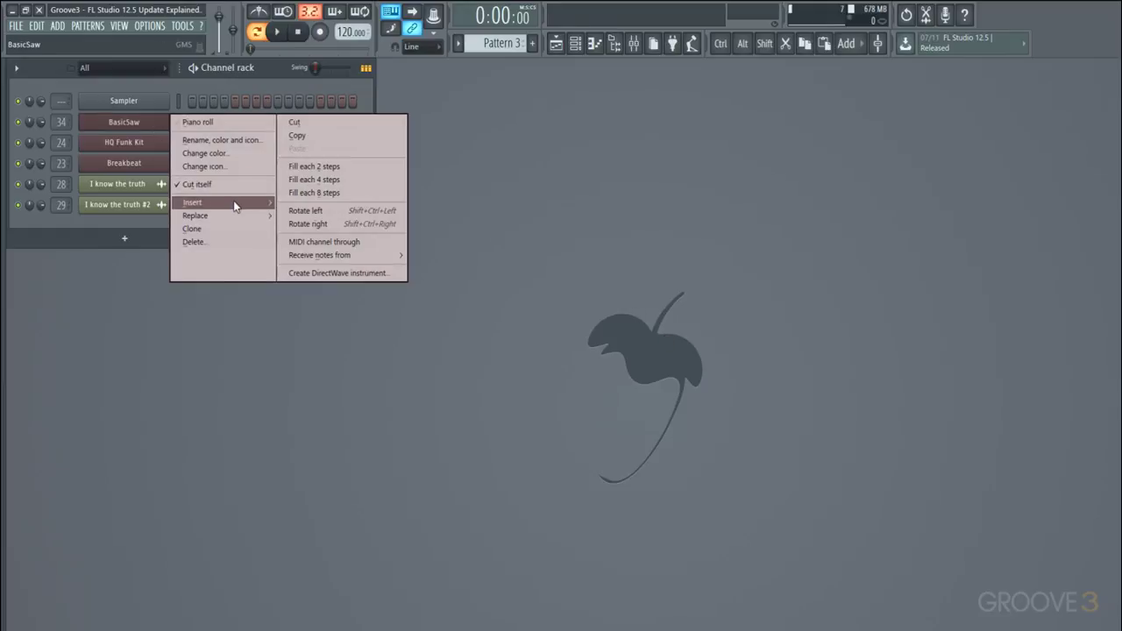
mouse_move(234, 206)
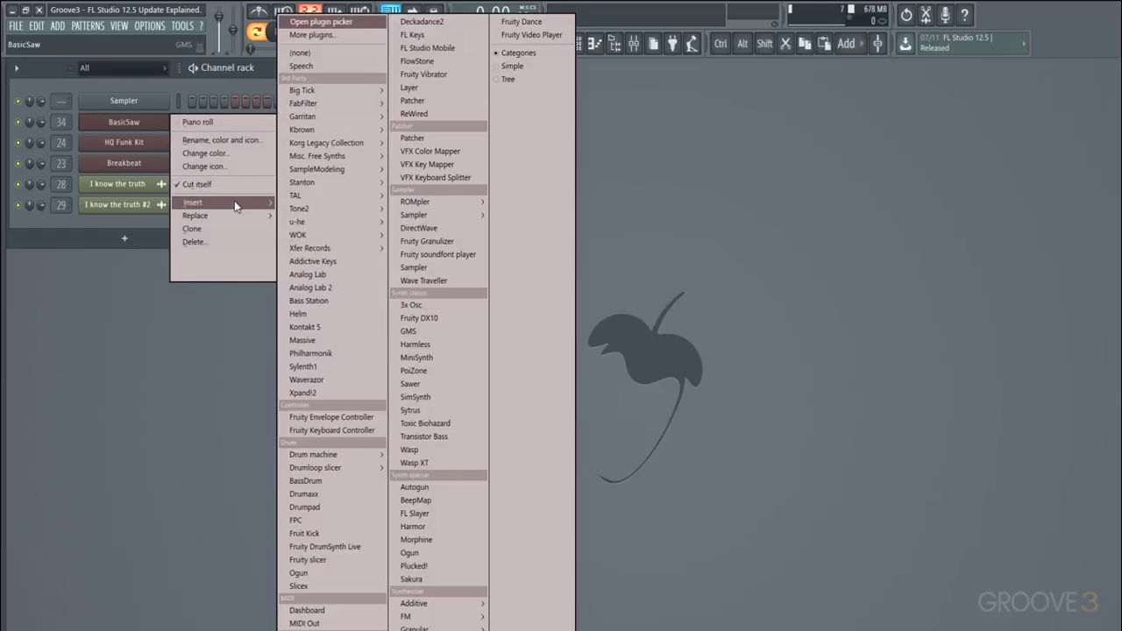
left_click(351, 524)
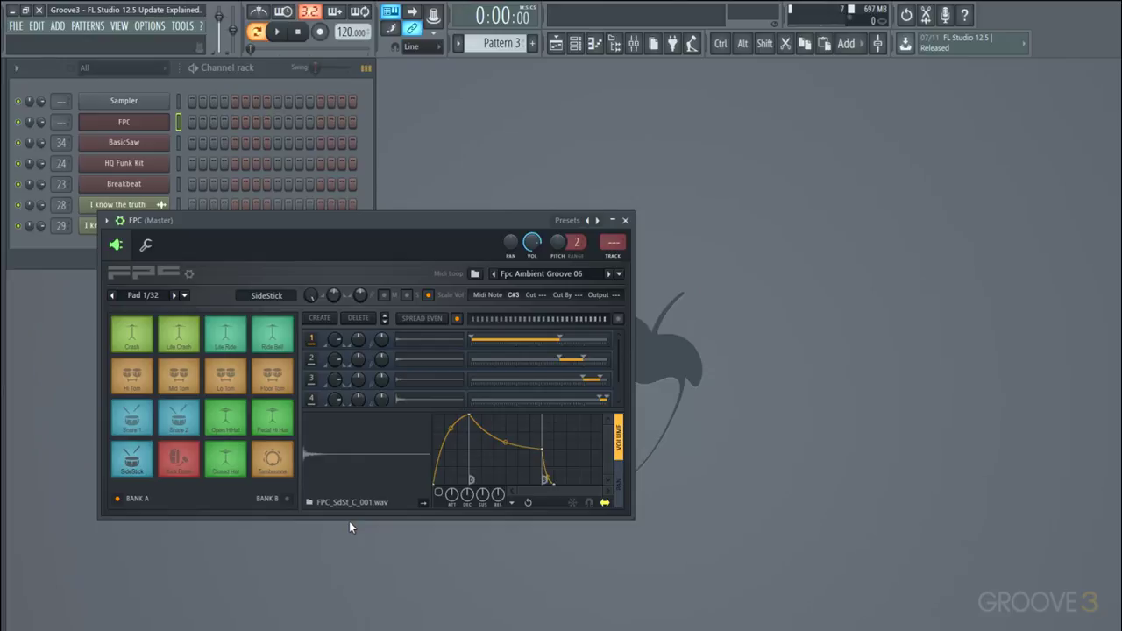
Enlarge the FPC window and its envelope area, switch to compact view, and centre it
left_click_drag(633, 520, 943, 607)
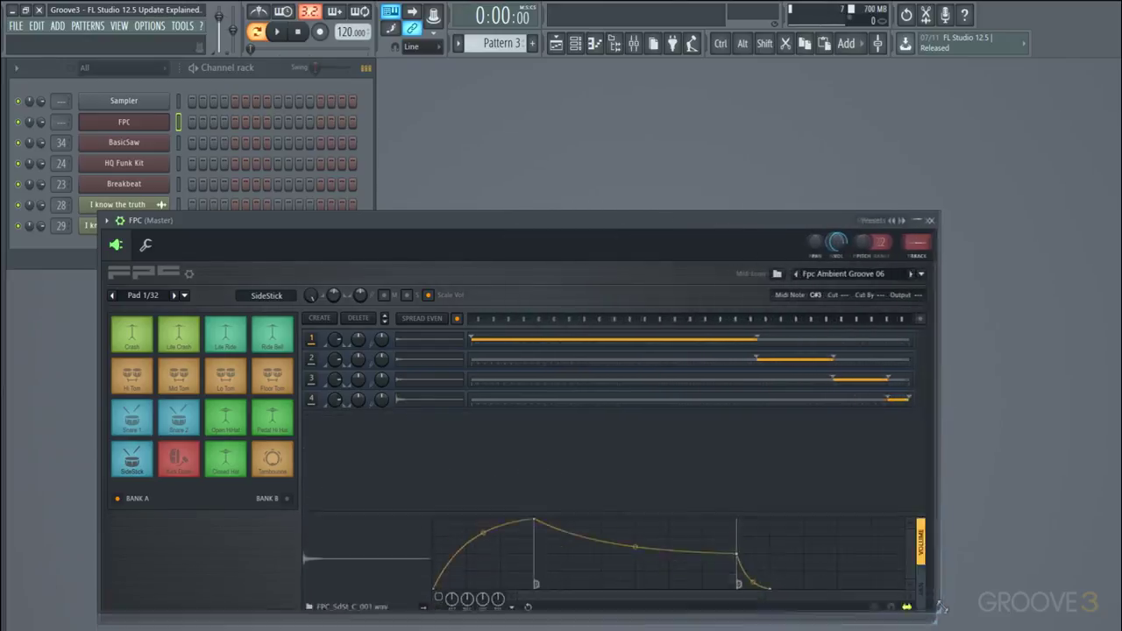
left_click_drag(743, 502, 743, 424)
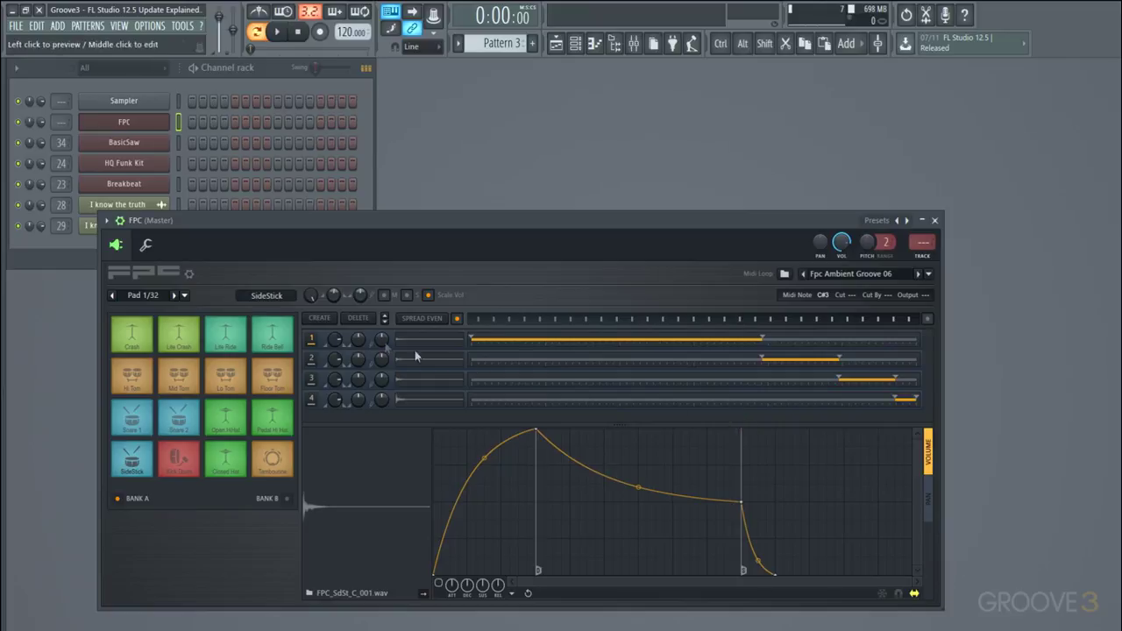
left_click(188, 274)
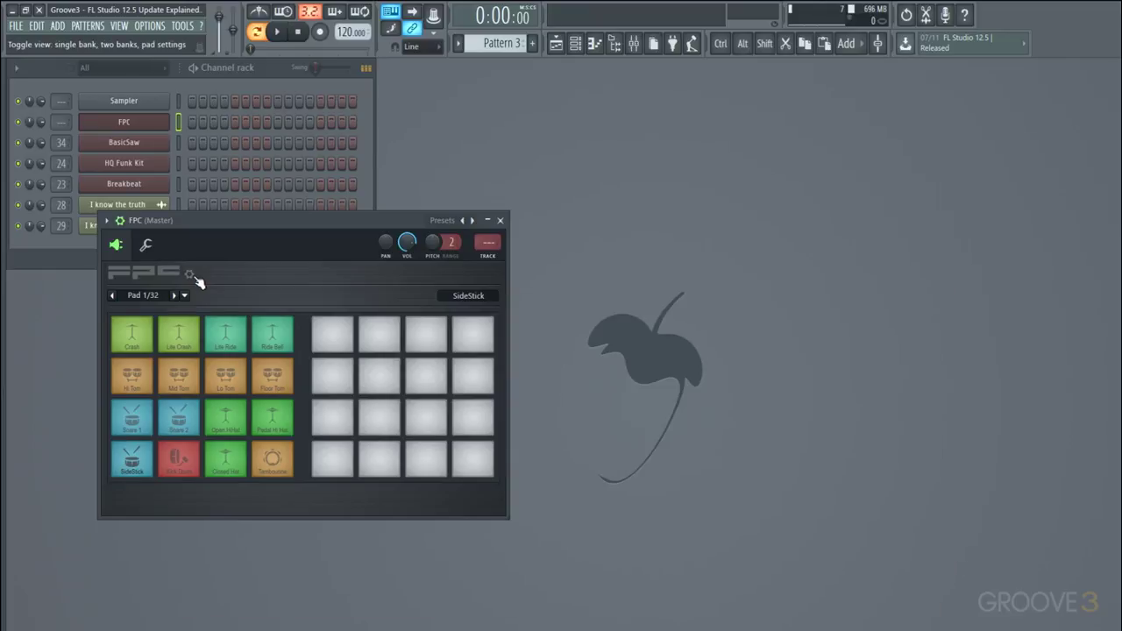
left_click_drag(233, 219, 570, 182)
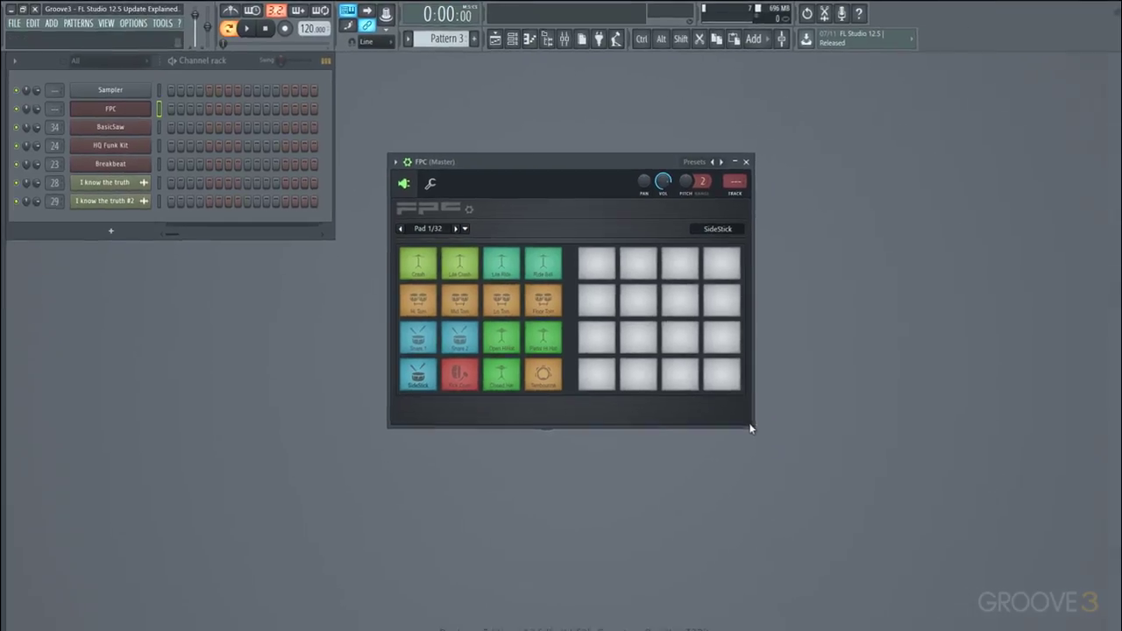
left_click_drag(776, 436, 898, 507)
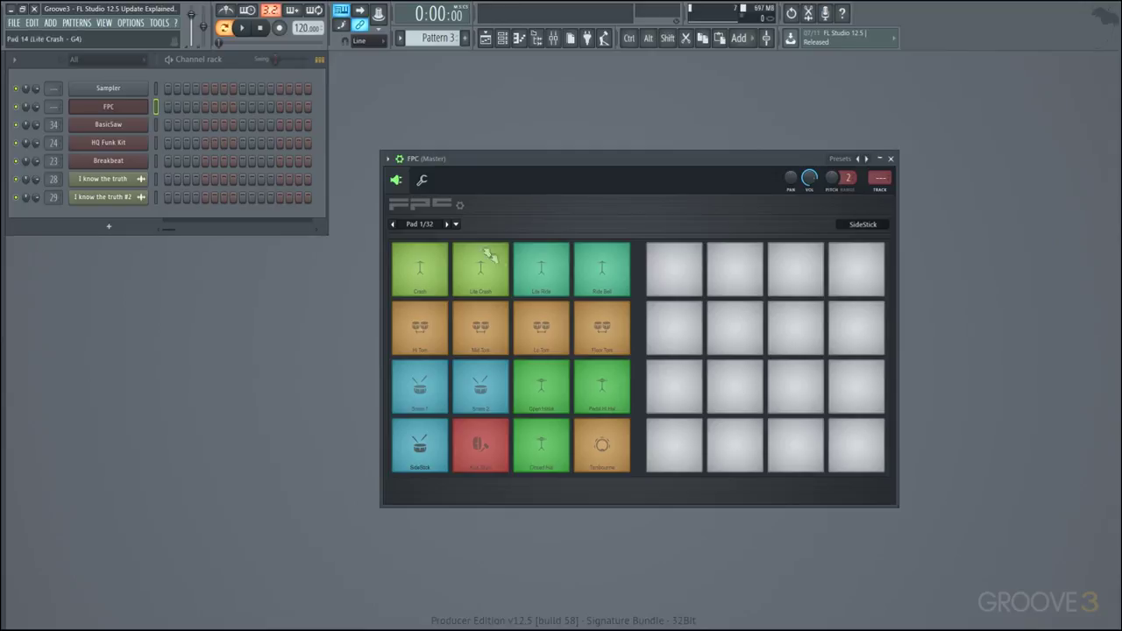
Check the single-bank view and empty Bank B, then return to full pad settings with Bank A
left_click(462, 207)
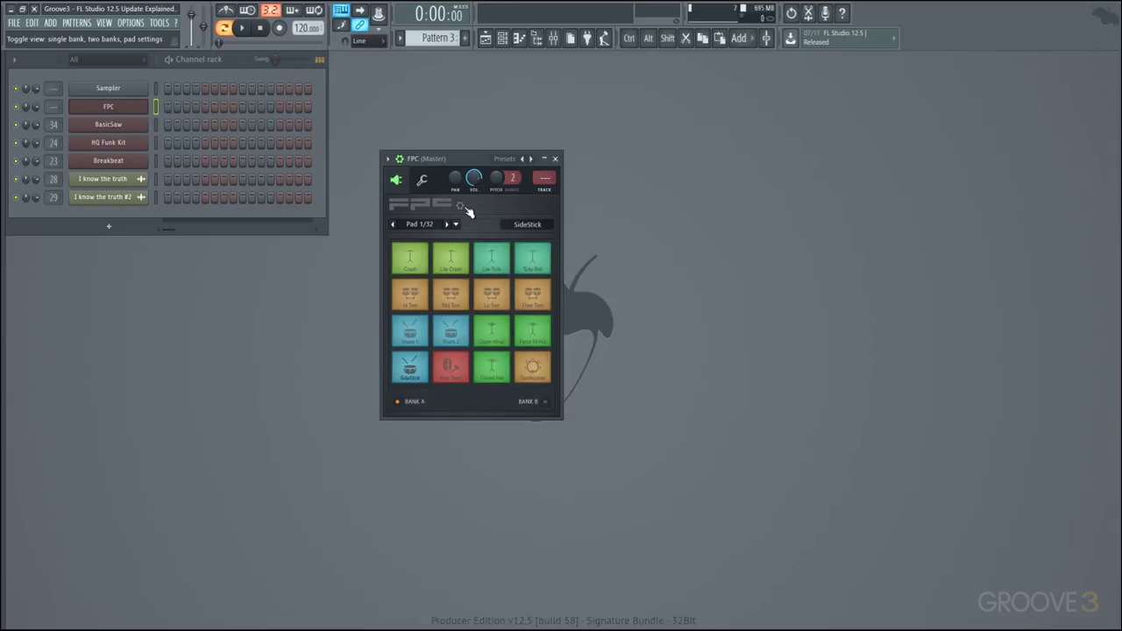
left_click(537, 404)
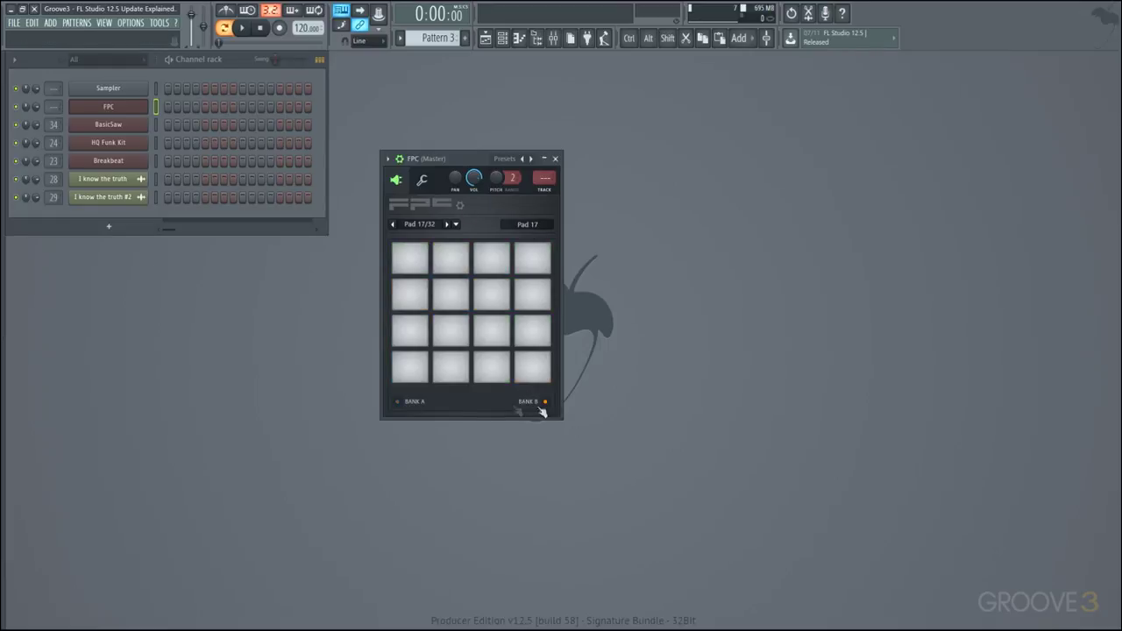
left_click(416, 403)
left_click(553, 402)
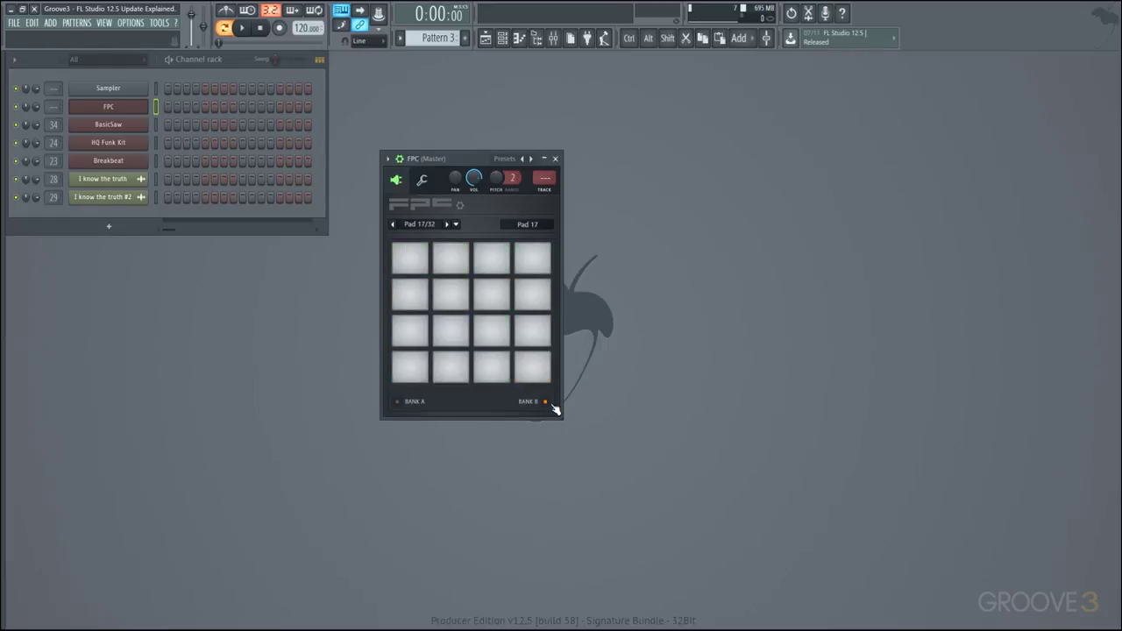
left_click(463, 209)
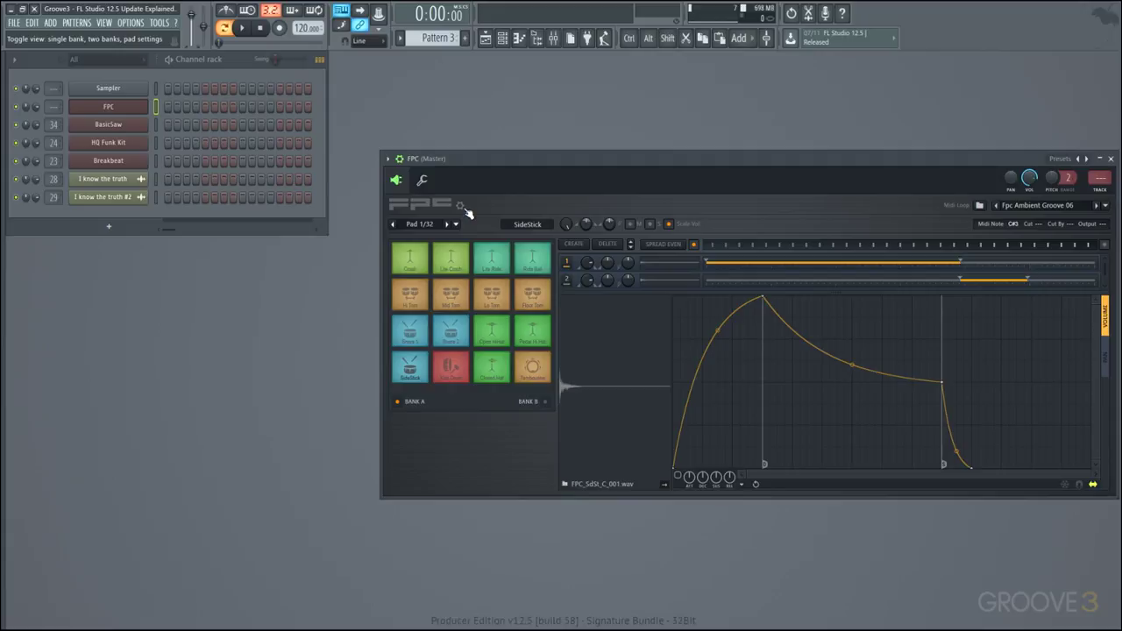
Play the Lite Crash, Lite Ride, Lo Tom and Open HiHat pads, then check empty Bank B pad 26
left_click(451, 258)
left_click(491, 257)
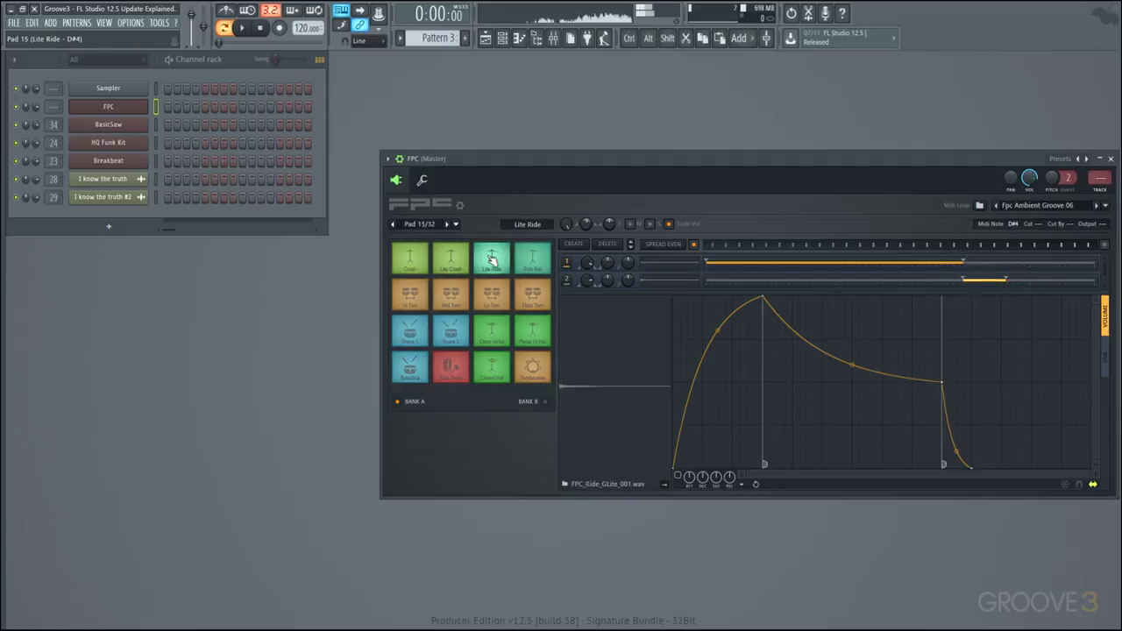
left_click(497, 296)
left_click(496, 328)
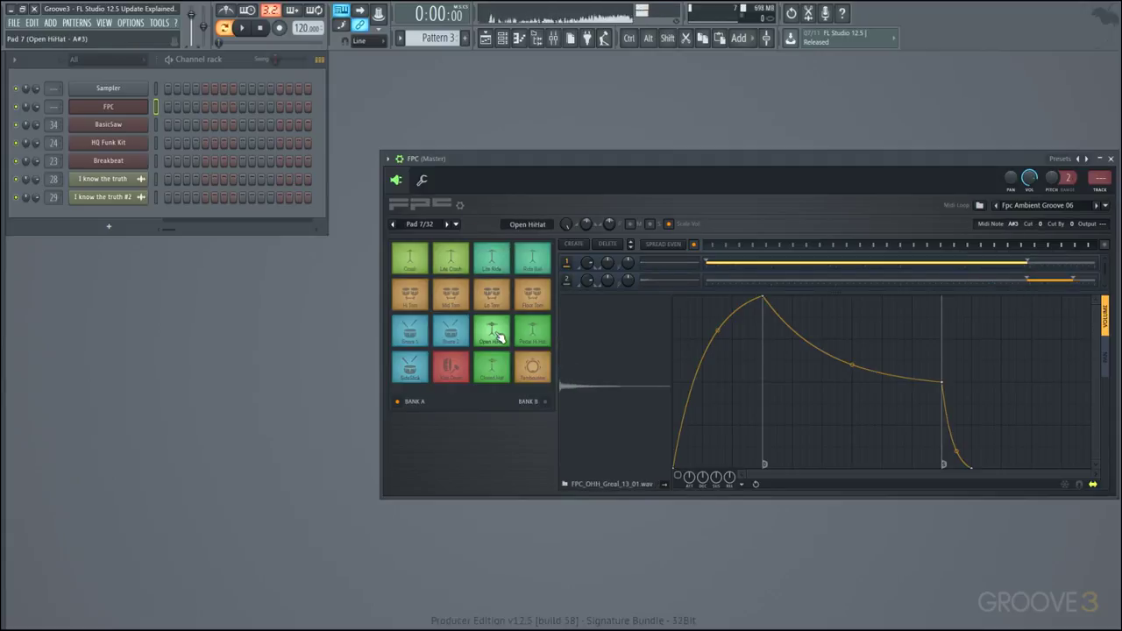
left_click(531, 401)
left_click(458, 299)
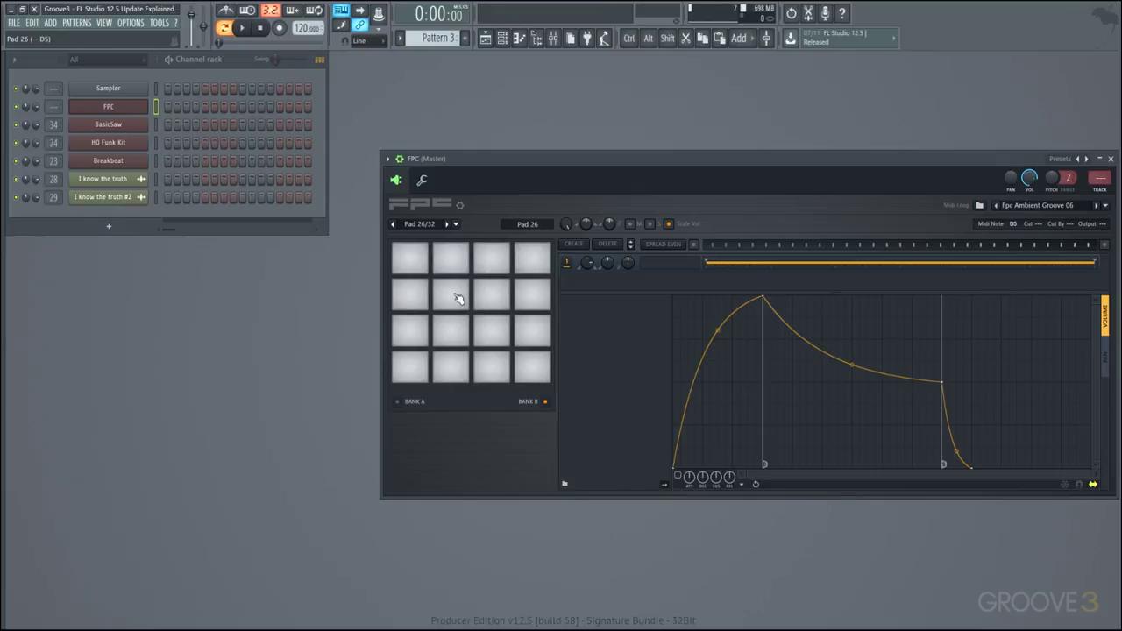
Return to Bank A, select the Kick Drum pad and open its options menu
left_click_drag(1115, 496, 847, 419)
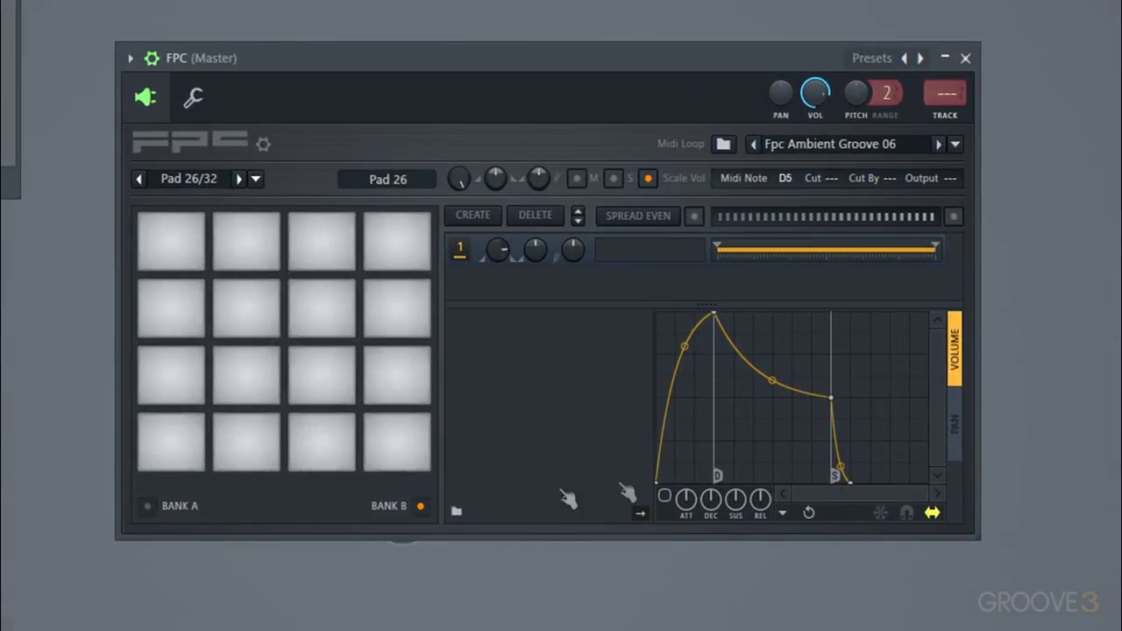
left_click(152, 510)
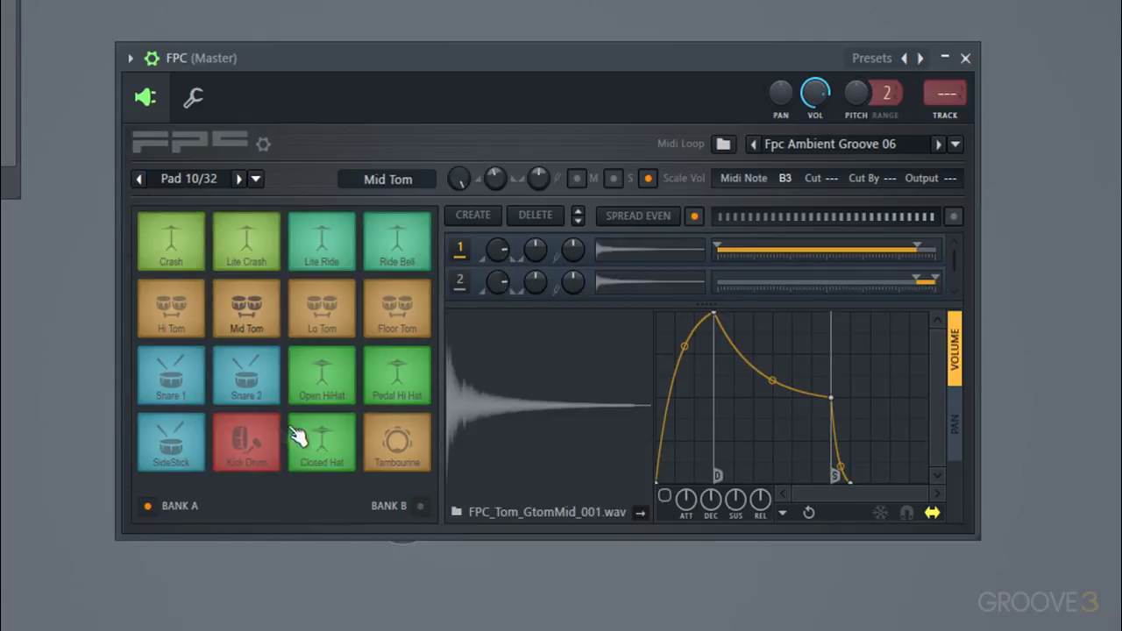
left_click(263, 446)
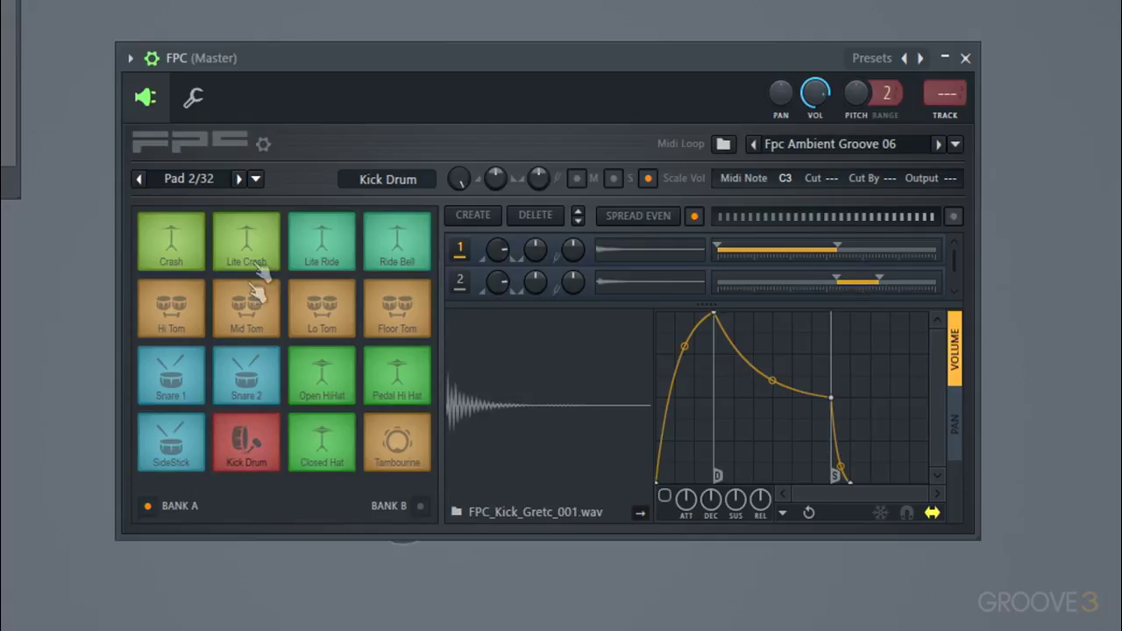
left_click(255, 179)
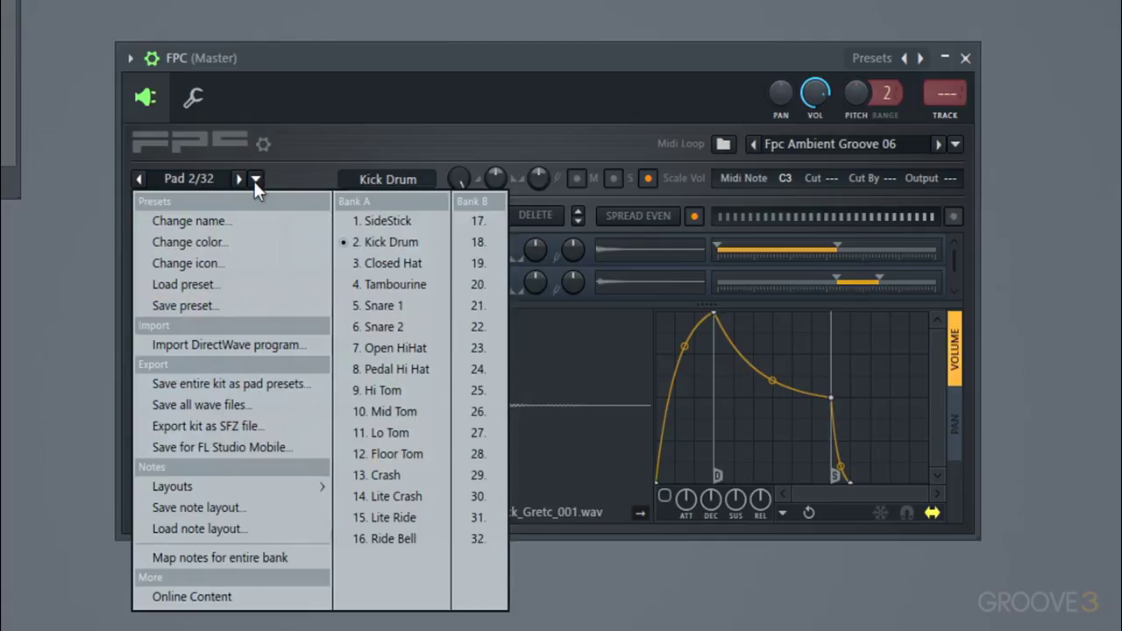
Set the Kick Drum pad's icon to the crown and its colour to light cyan
left_click(234, 261)
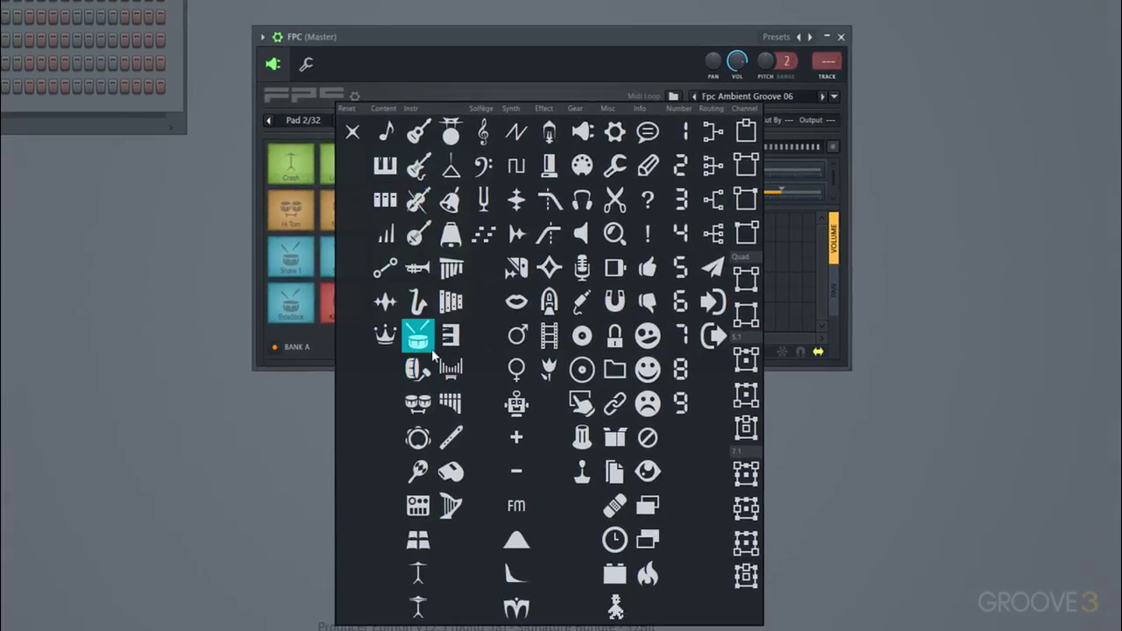
left_click(385, 336)
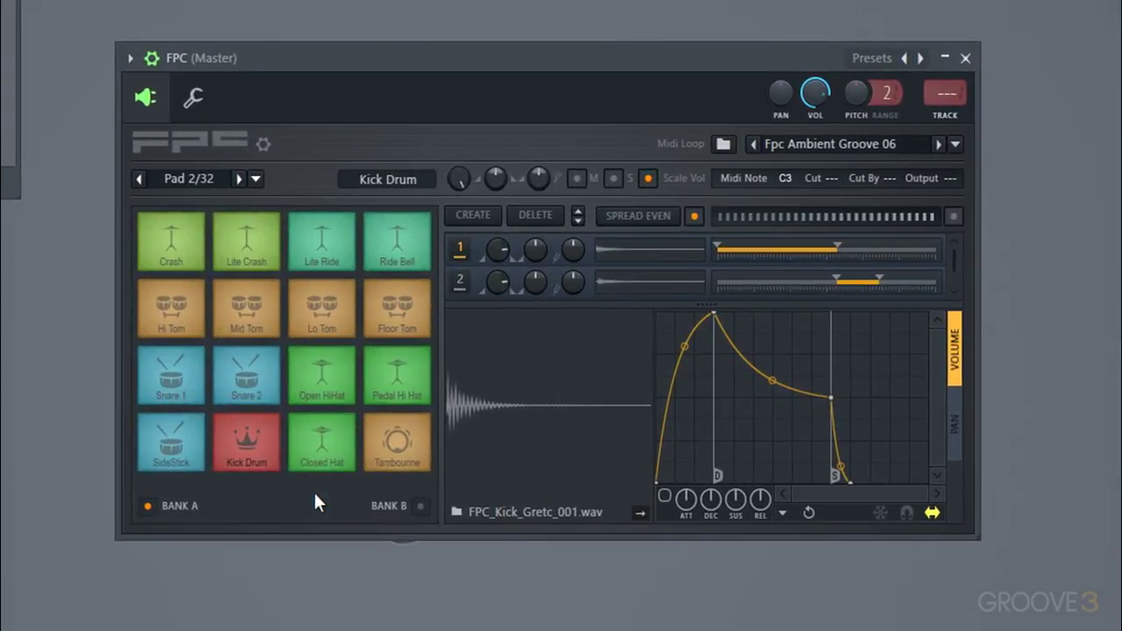
left_click(254, 179)
left_click(240, 248)
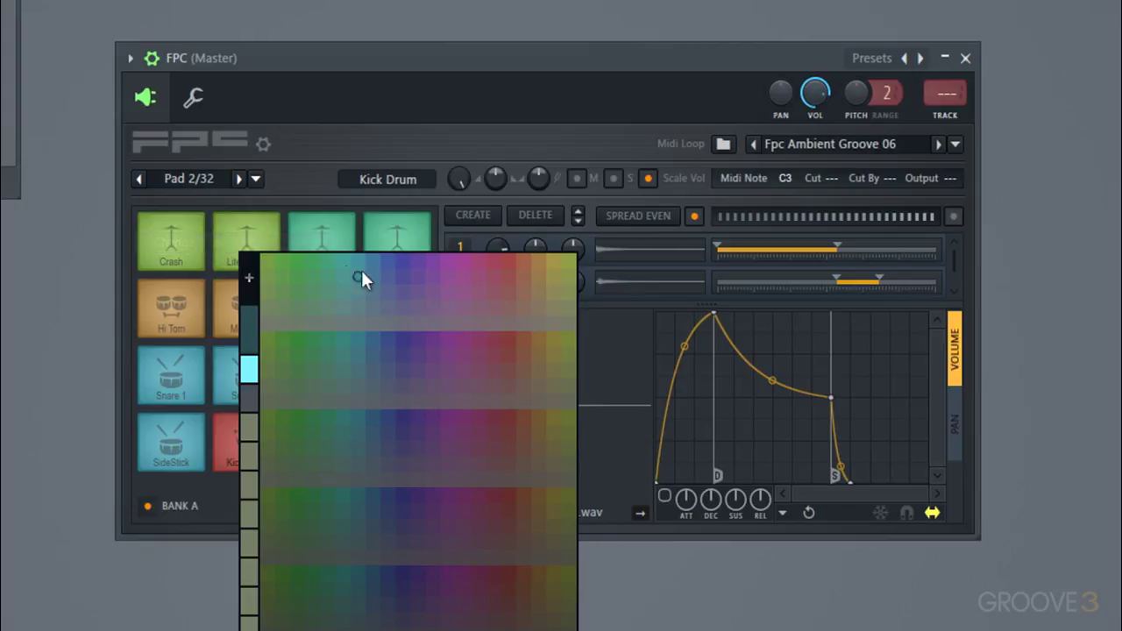
left_click(247, 370)
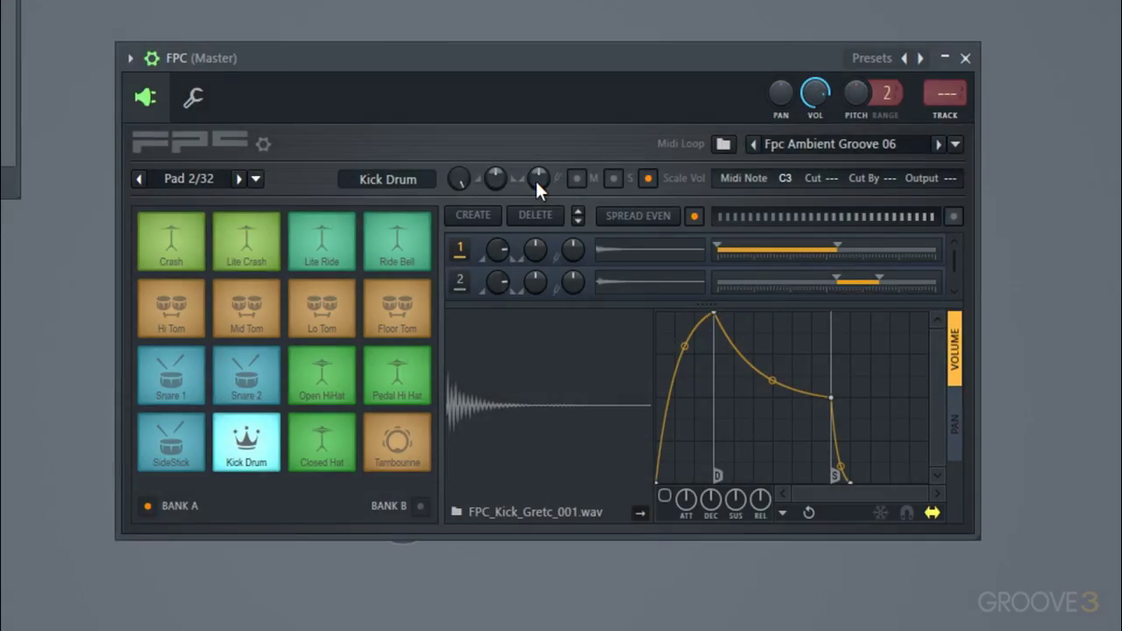
Turn a pad knob slightly down after dismissing its options menu
right_click(536, 184)
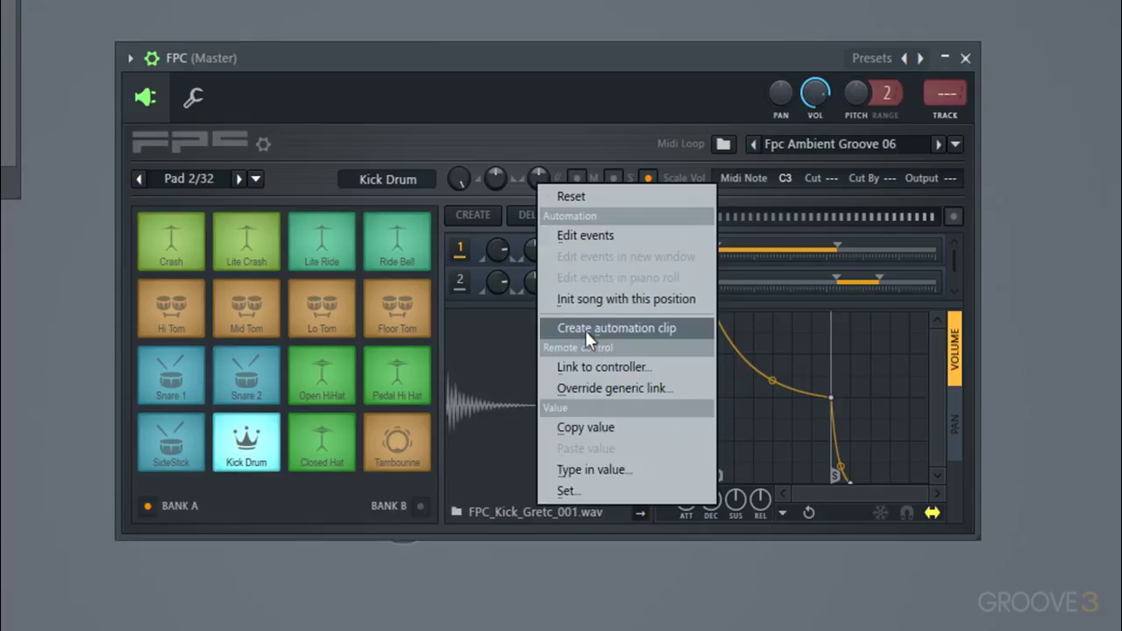
left_click(562, 144)
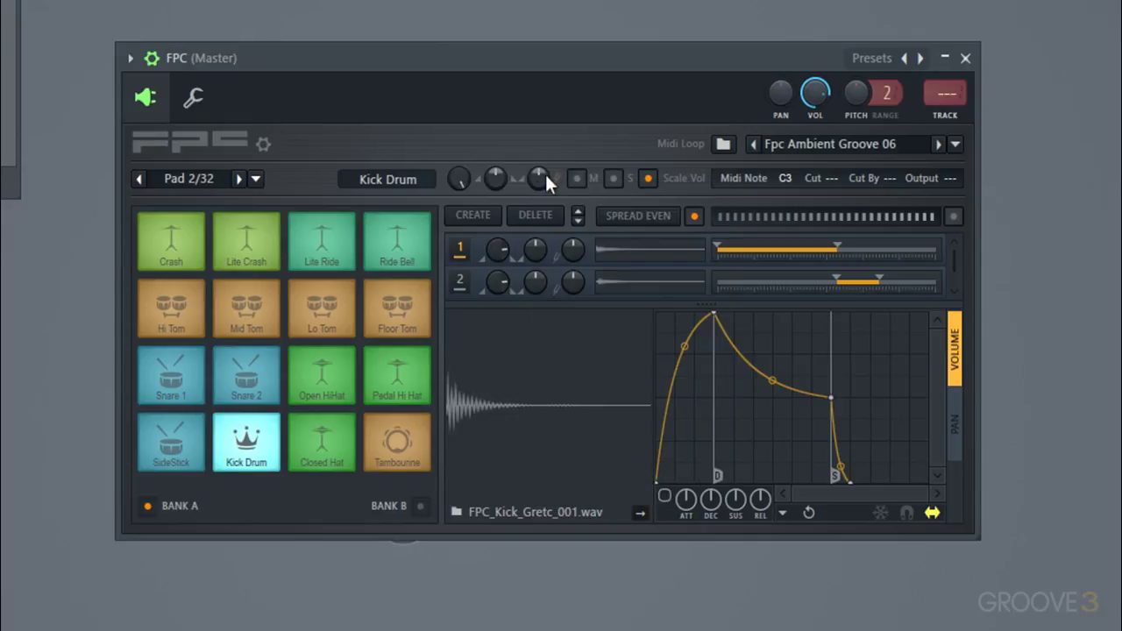
mouse_move(544, 172)
left_mouse_down()
mouse_move(545, 188)
mouse_move(545, 172)
left_mouse_up()
Select Snare 1, turn its knob and reset it to centre, then select the Kick Drum pad
left_click(200, 382)
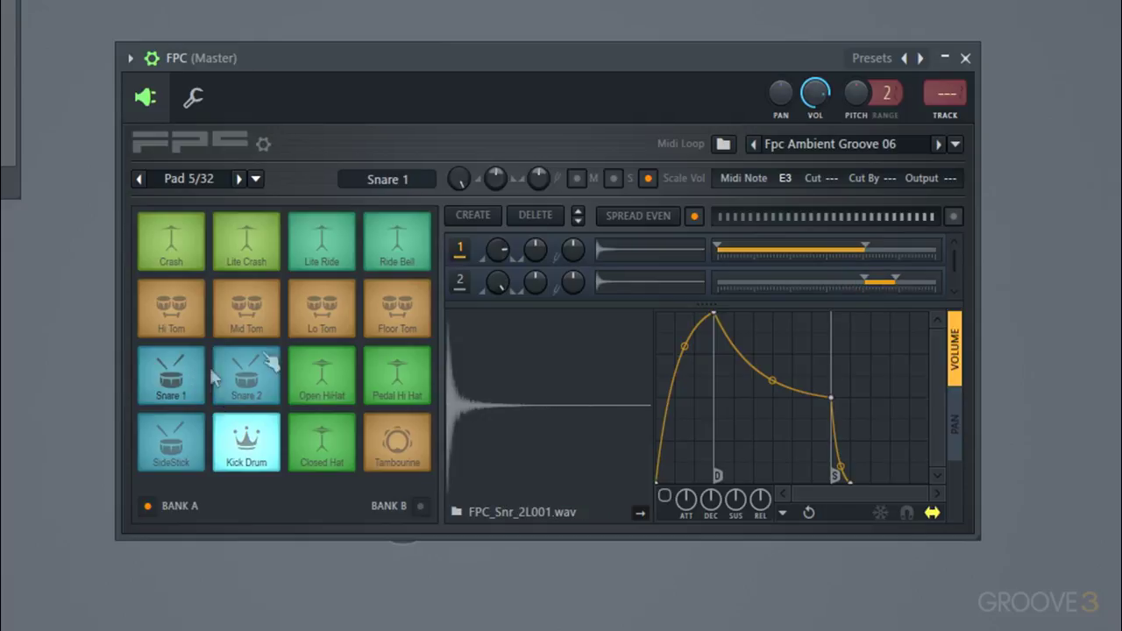
mouse_move(539, 178)
left_mouse_down()
mouse_move(539, 193)
mouse_move(539, 183)
left_mouse_up()
right_click(539, 183)
left_click(542, 187)
left_click(244, 448)
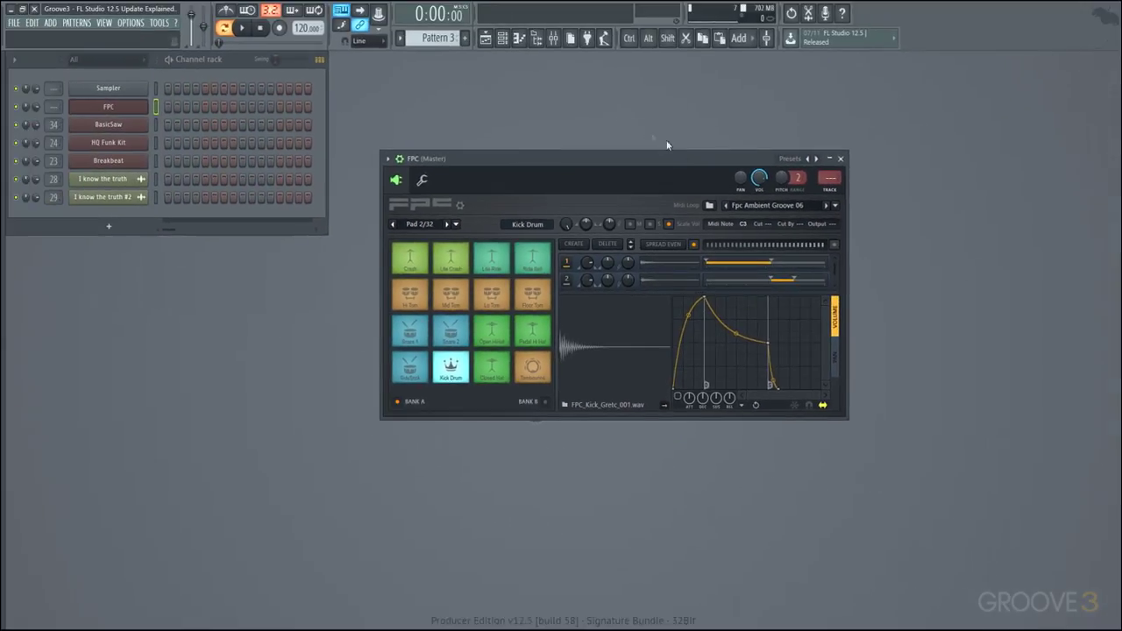
Open the mixer, route FPC to Insert 7 and set the Kick Drum pad's output to 3
left_click(553, 39)
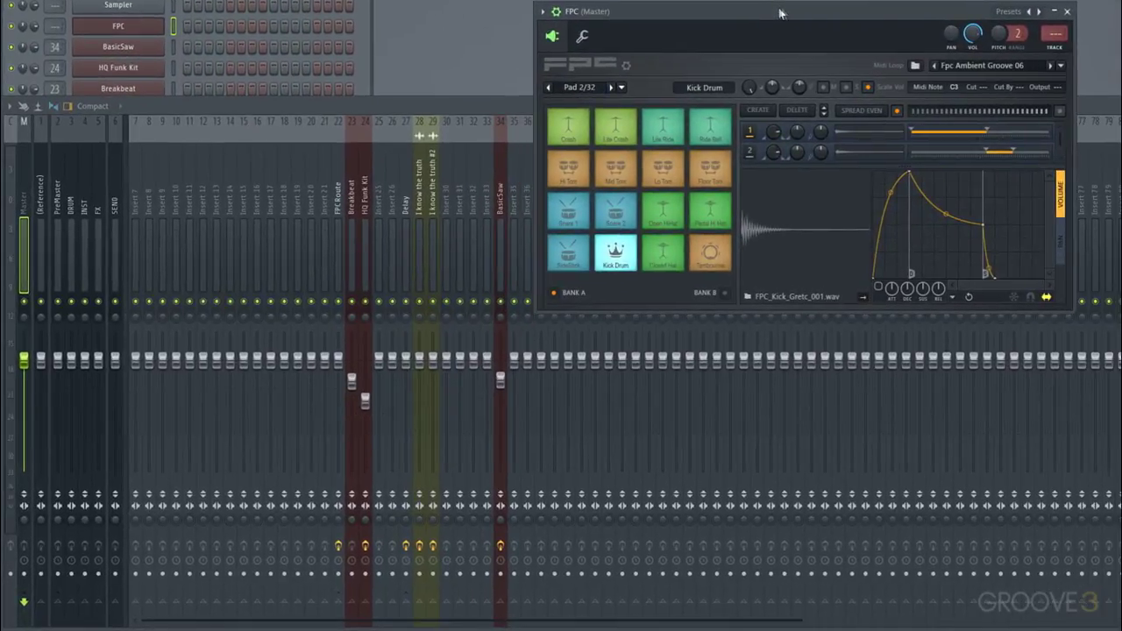
left_click_drag(1057, 35, 1057, 33)
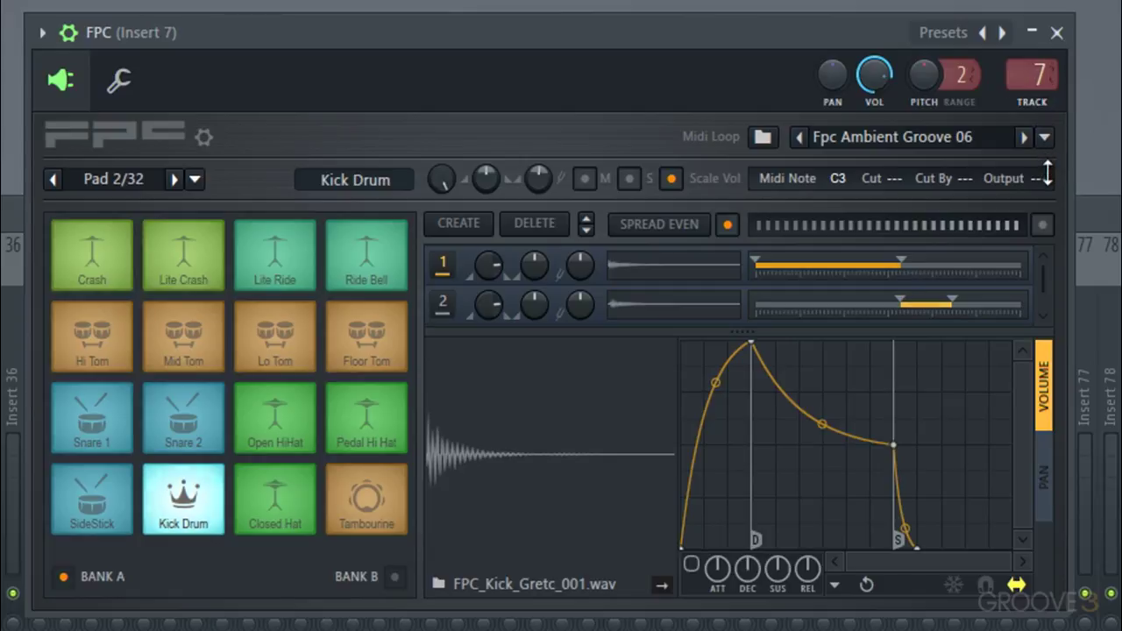
scroll(1047, 173, "up", 2)
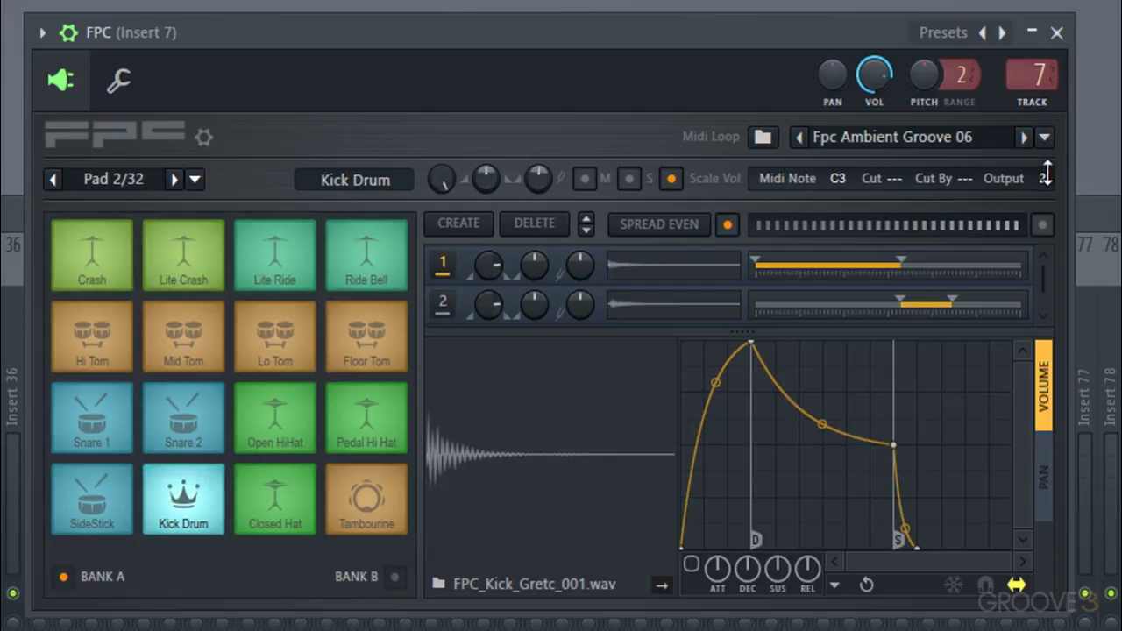
scroll(1047, 174, "up", 1)
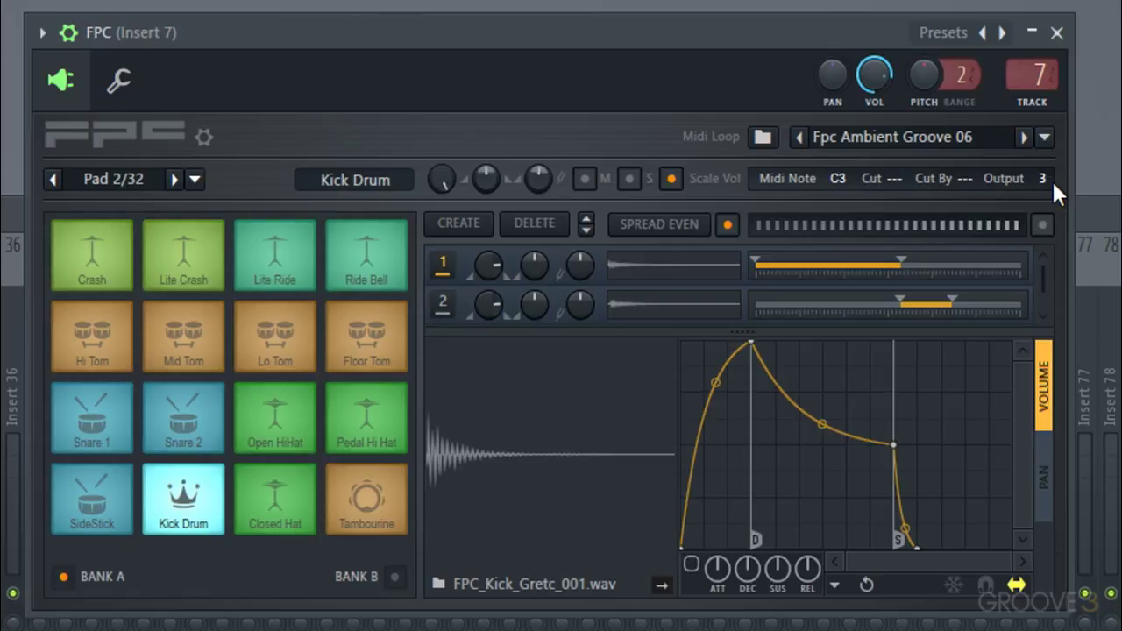
left_click(952, 42)
left_click(848, 29)
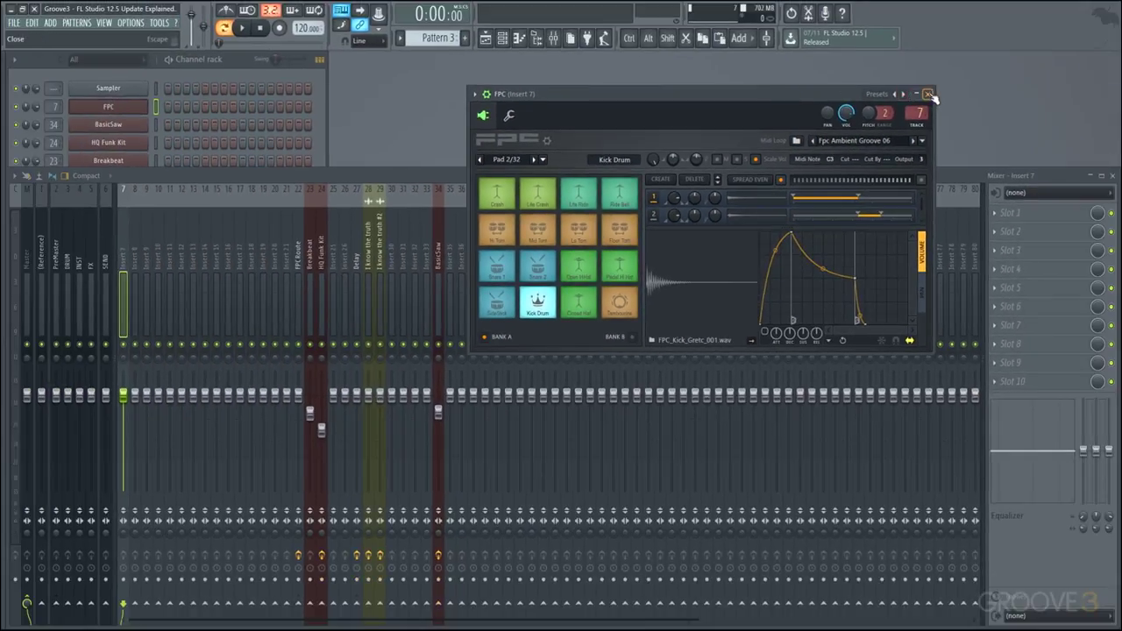
Close FPC, select mixer track 34 BasicSaw and switch off two of its effects
left_click(1057, 33)
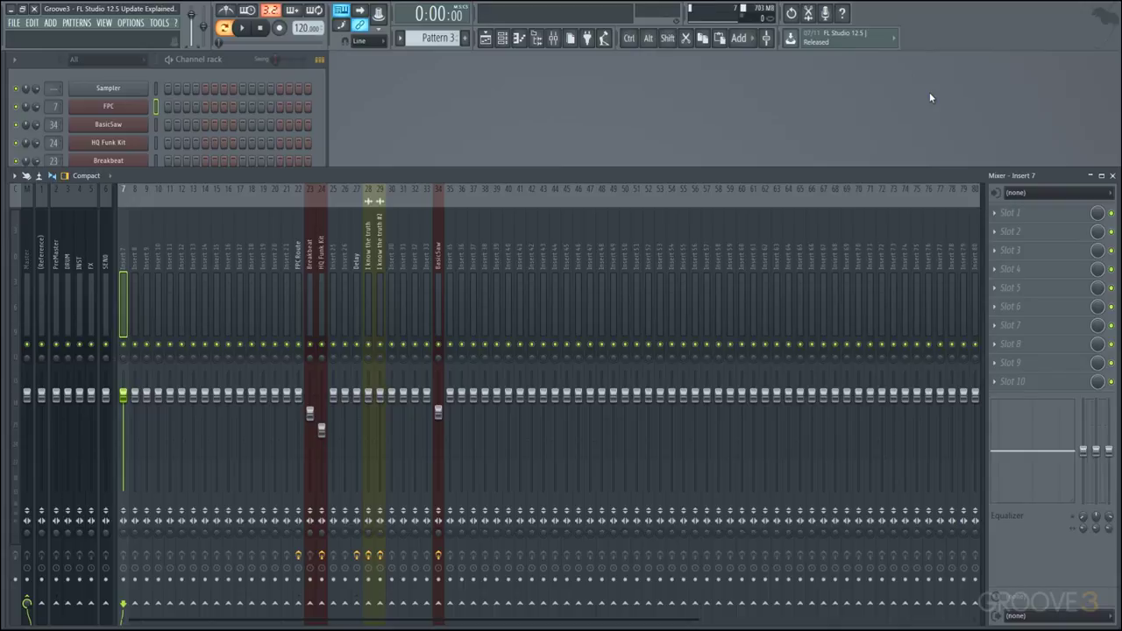
left_click(439, 258)
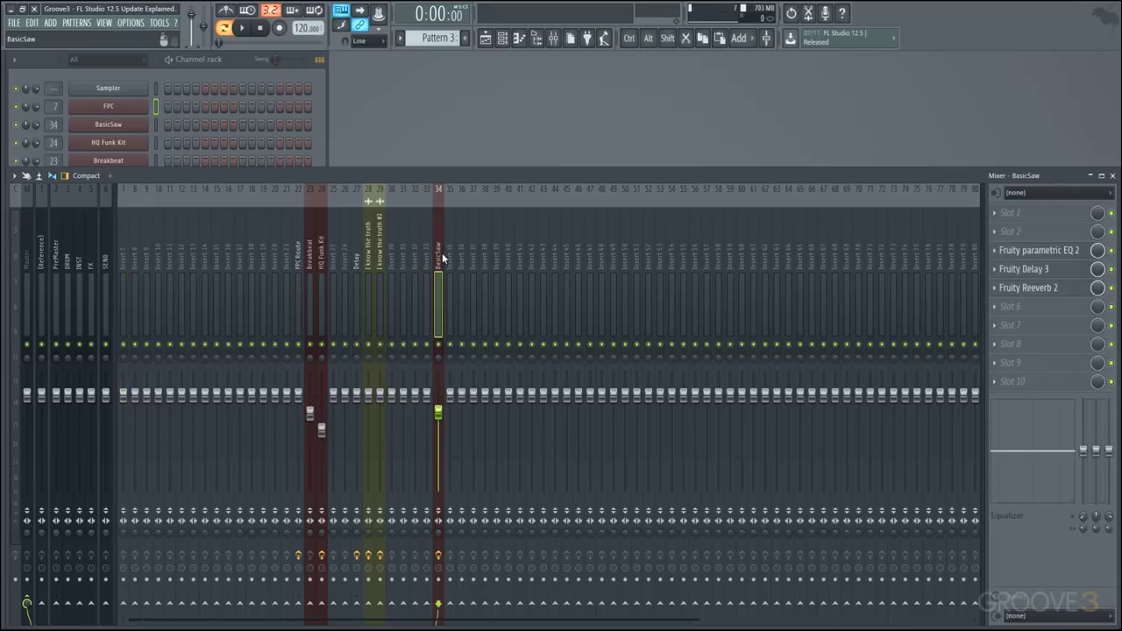
left_click(1112, 288)
left_click(1112, 269)
Play a note on BasicSaw with those effects off, then open empty slot 2's plugin list
left_click(158, 125)
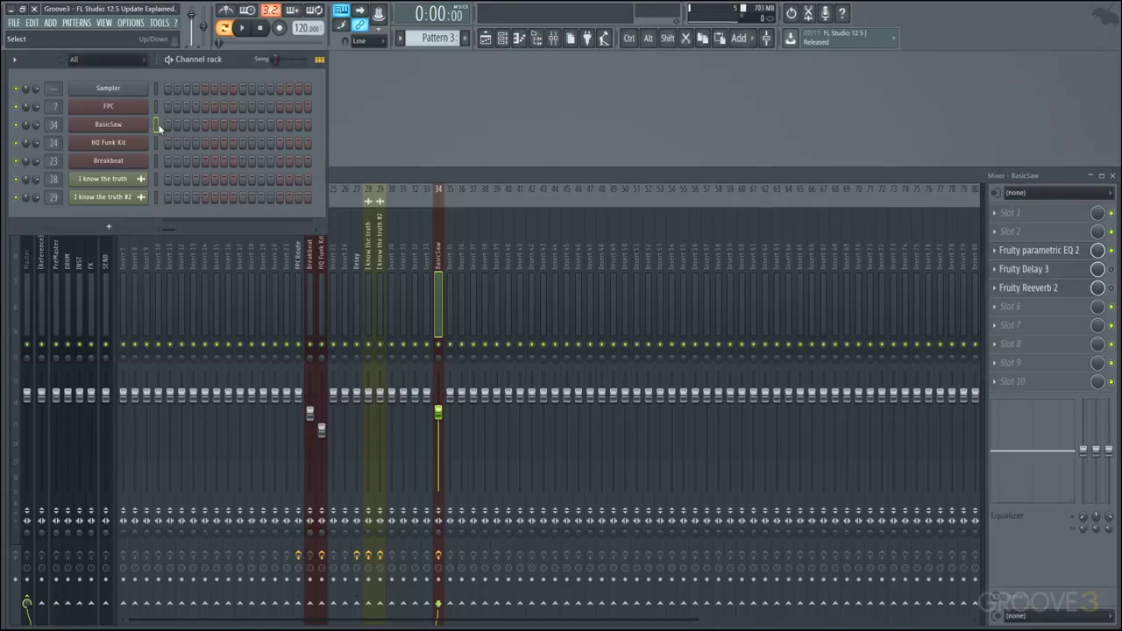
key("z")
left_click(1112, 270)
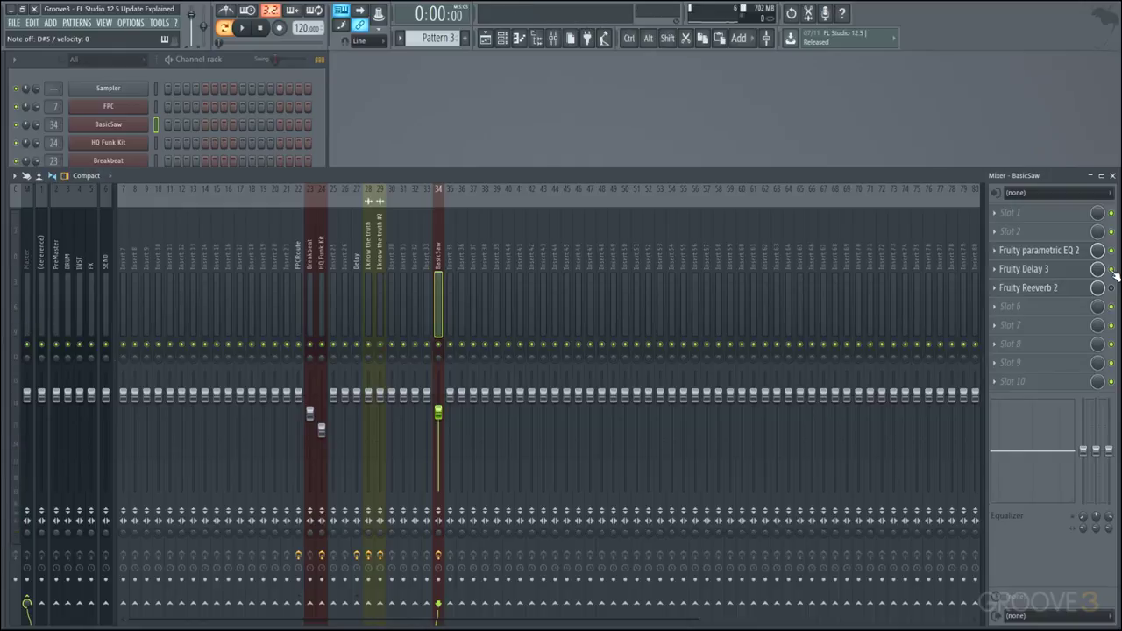
left_click(1003, 234)
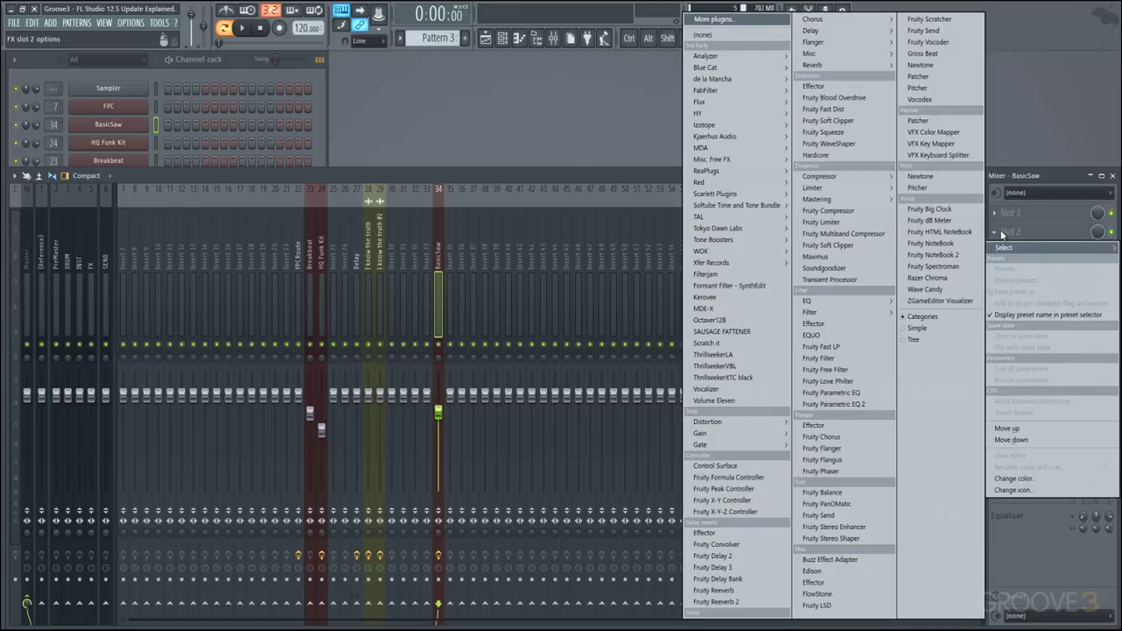
Insert Fruity Delay 3 into BasicSaw's slot 2 and browse its presets without choosing one
left_click(745, 567)
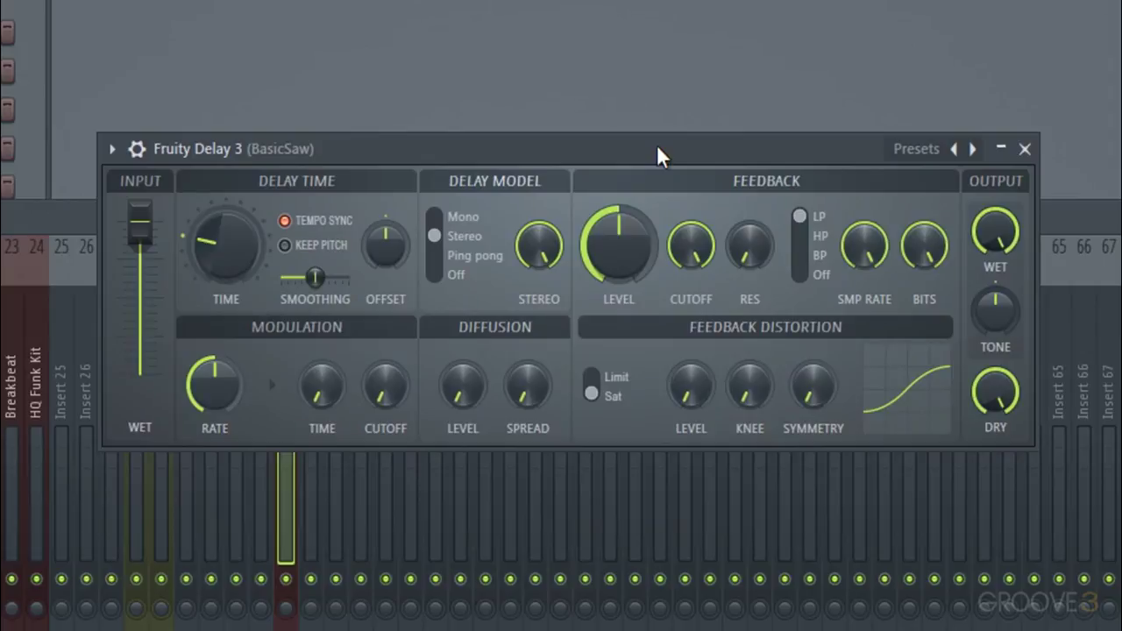
left_click(907, 150)
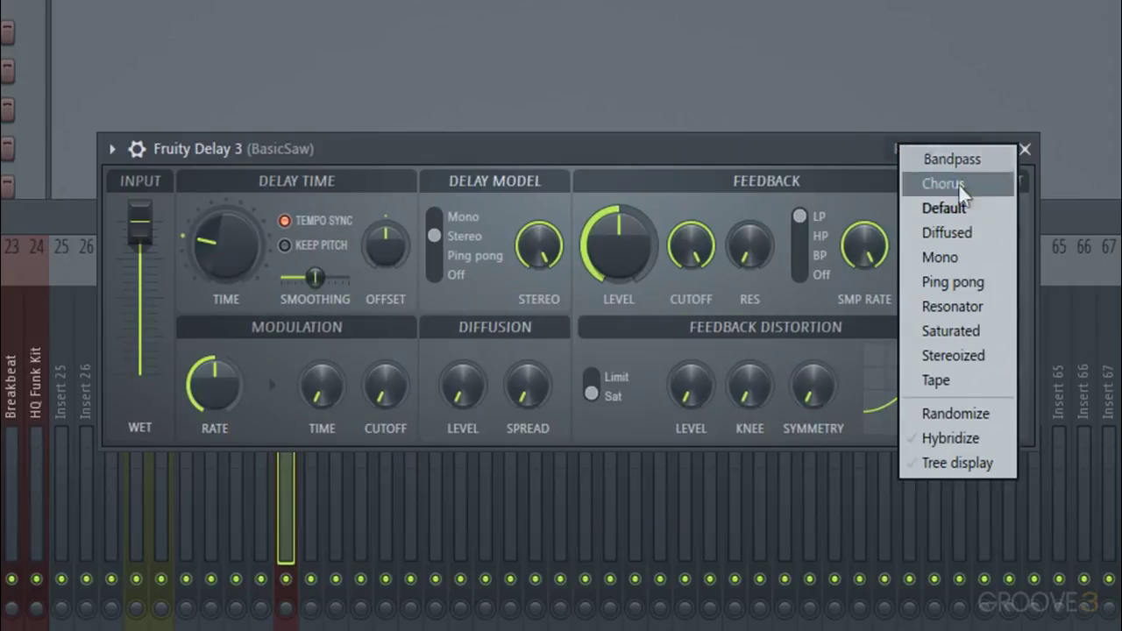
left_click(742, 156)
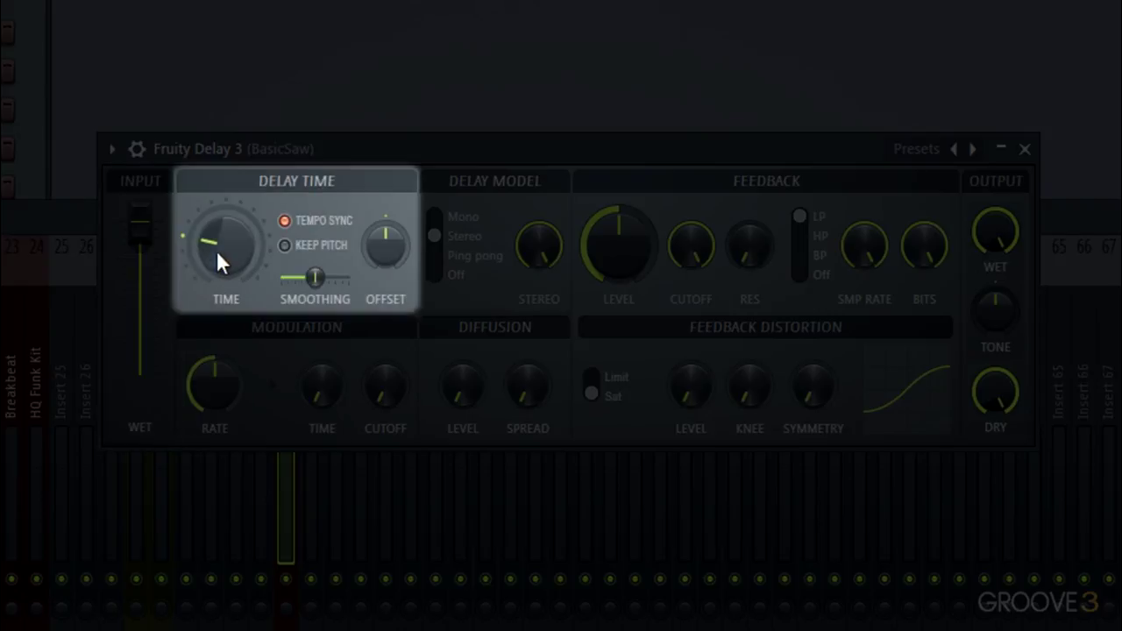
mouse_move(217, 251)
left_mouse_down()
mouse_move(217, 263)
mouse_move(220, 246)
left_mouse_up()
left_click(284, 220)
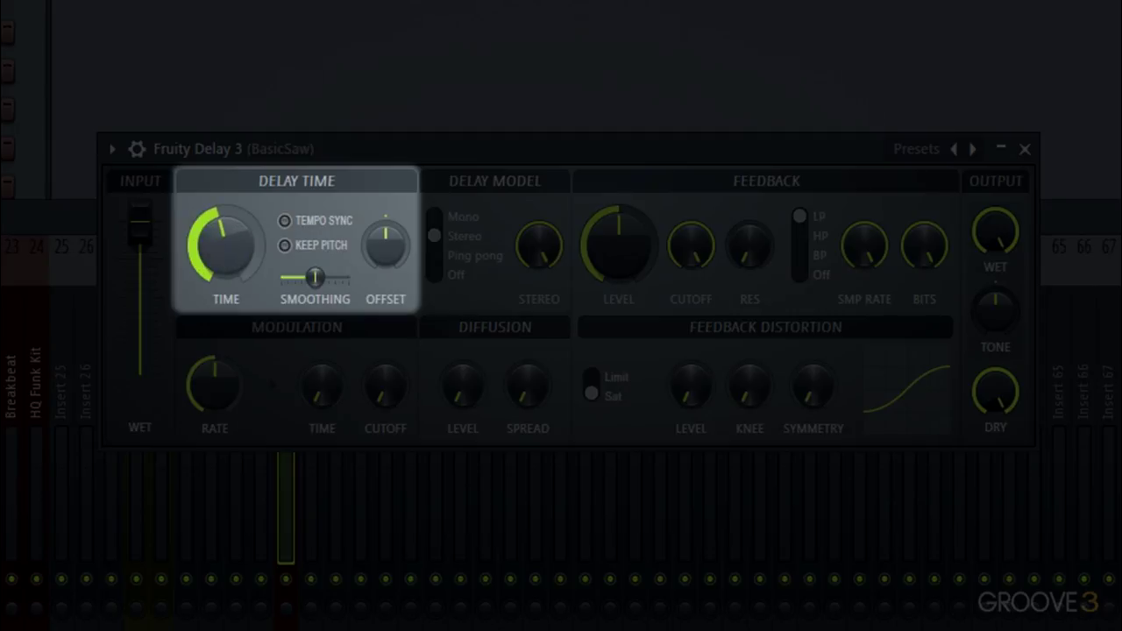
left_click(315, 223)
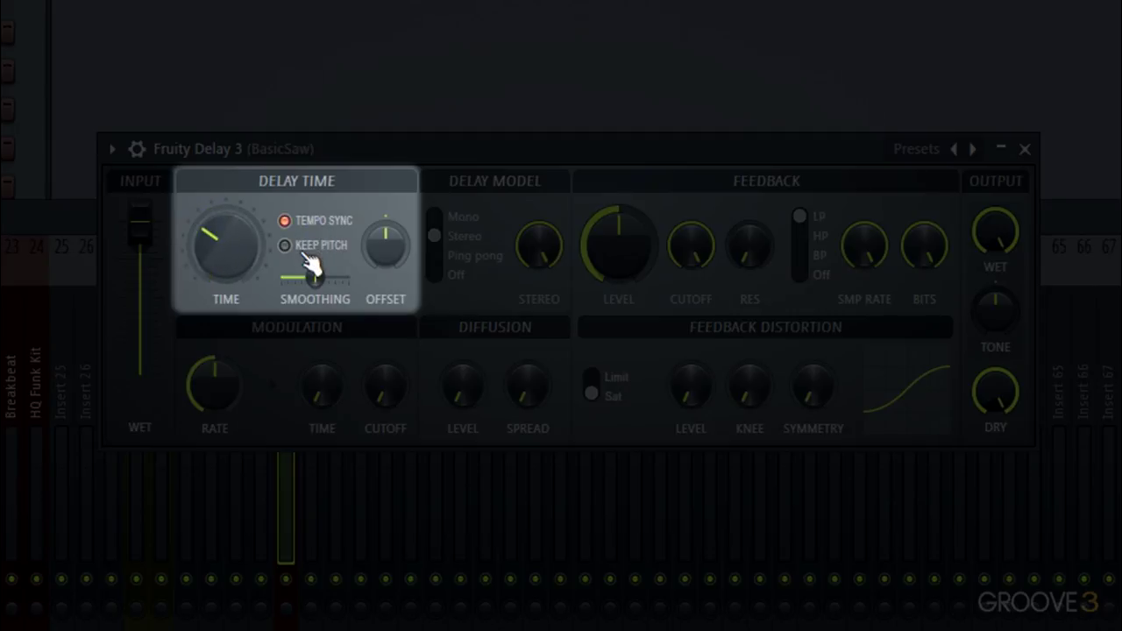
left_click(309, 256)
left_click(311, 265)
mouse_move(435, 235)
left_mouse_down()
mouse_move(437, 221)
mouse_move(440, 256)
mouse_move(444, 245)
left_mouse_up()
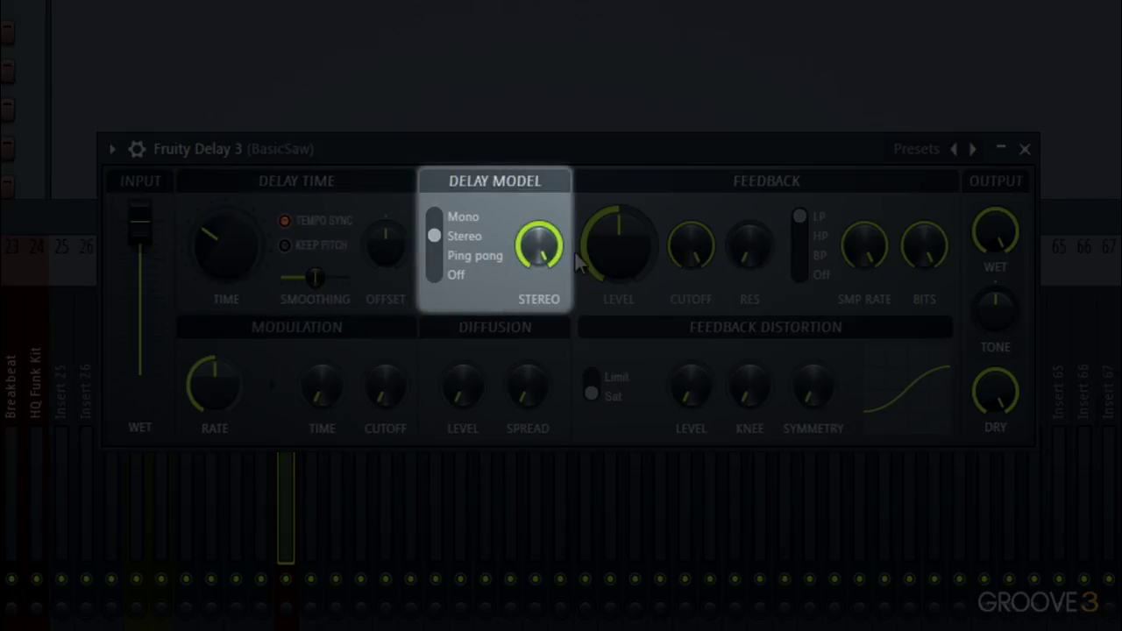
Try the Mono, Ping pong and Off delay models, settling on Ping pong, and test STEREO
left_click(469, 221)
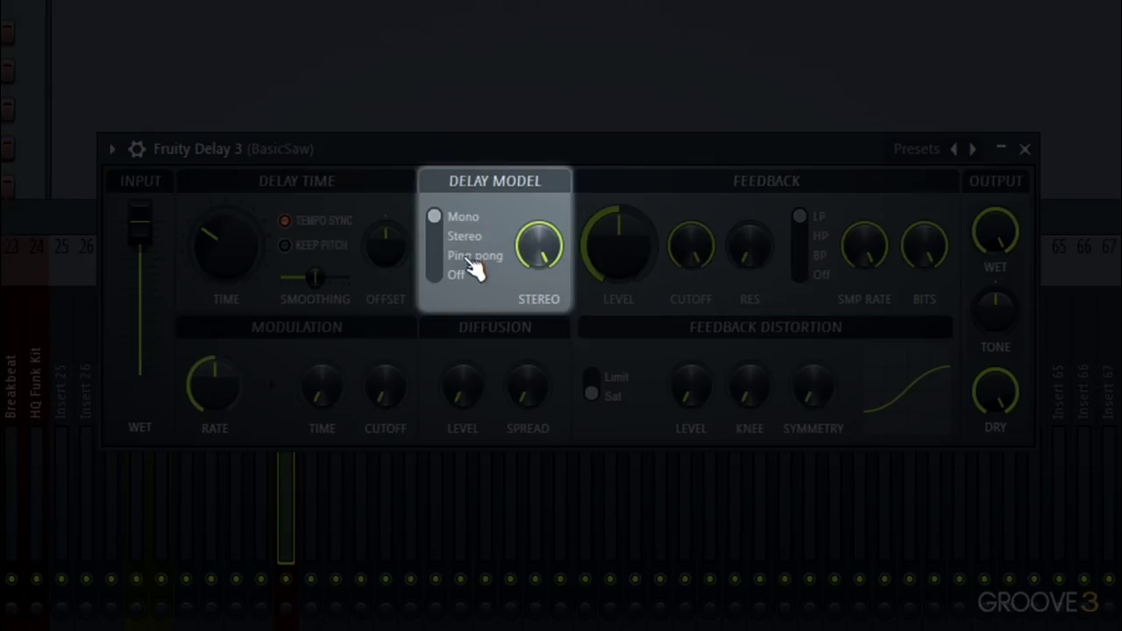
left_click(474, 258)
left_click(471, 277)
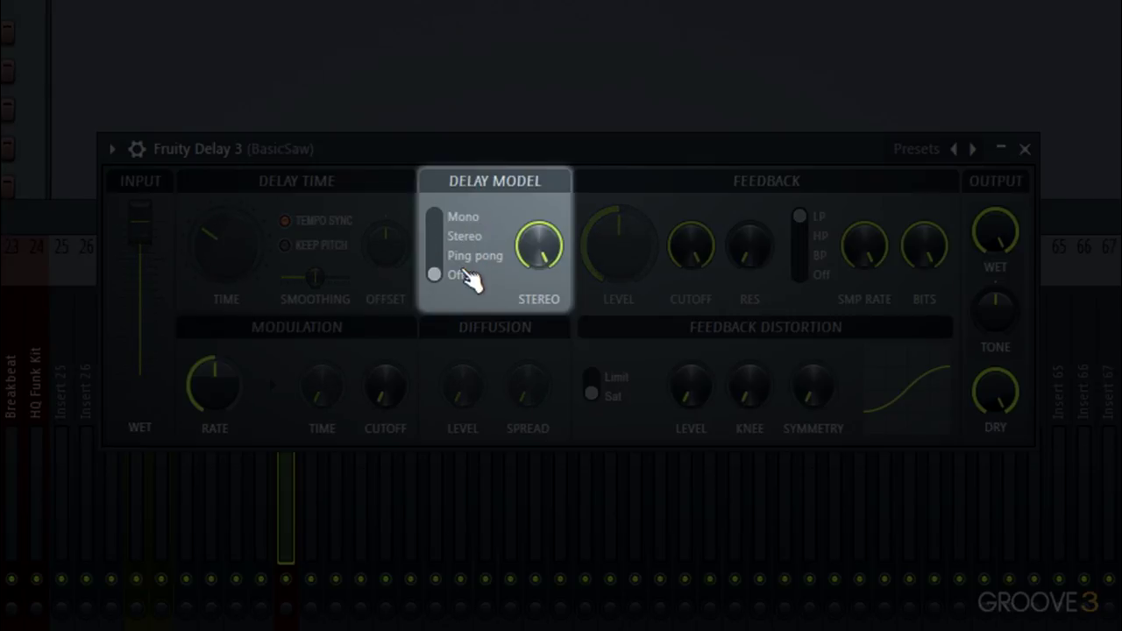
left_click(473, 257)
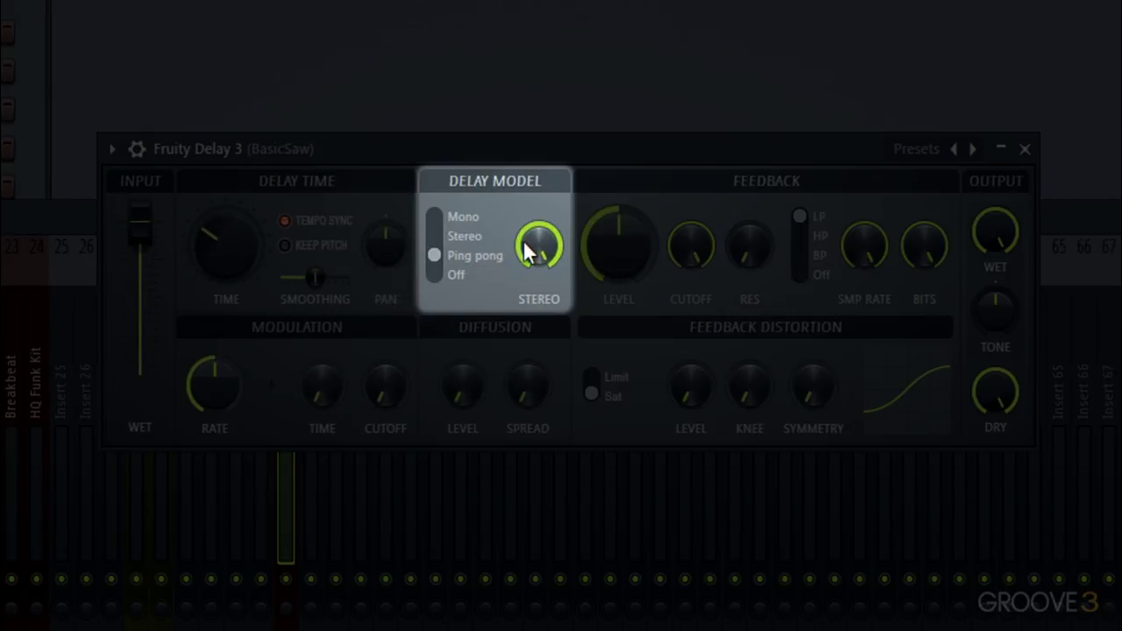
left_click_drag(527, 251, 527, 252)
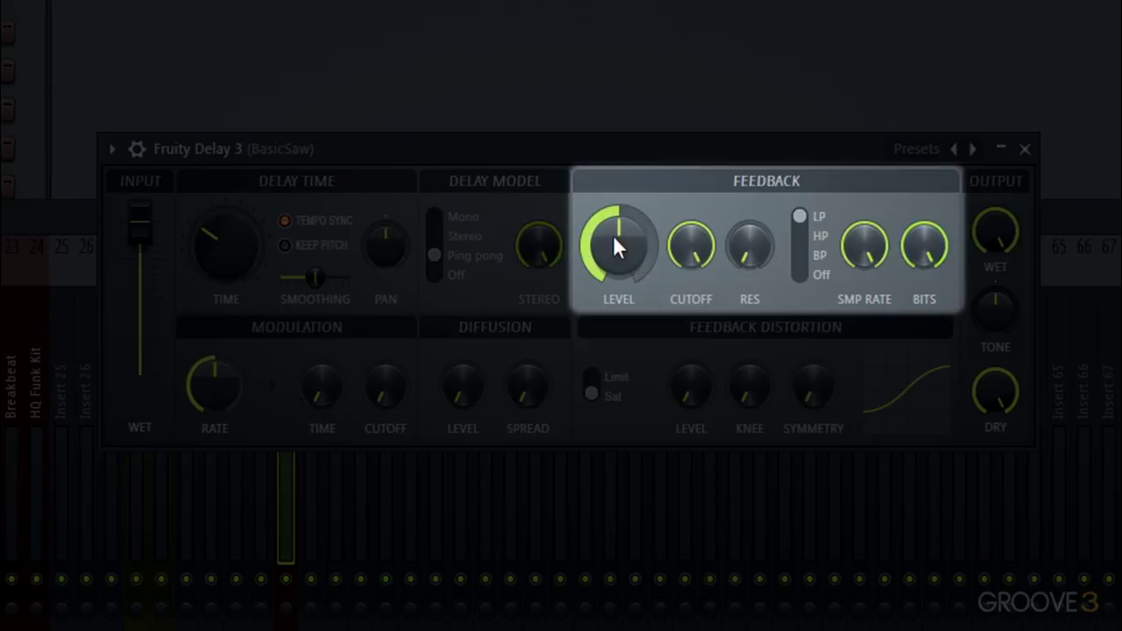
Push the feedback level up into the red, then reset it to its default
left_click_drag(613, 236, 613, 197)
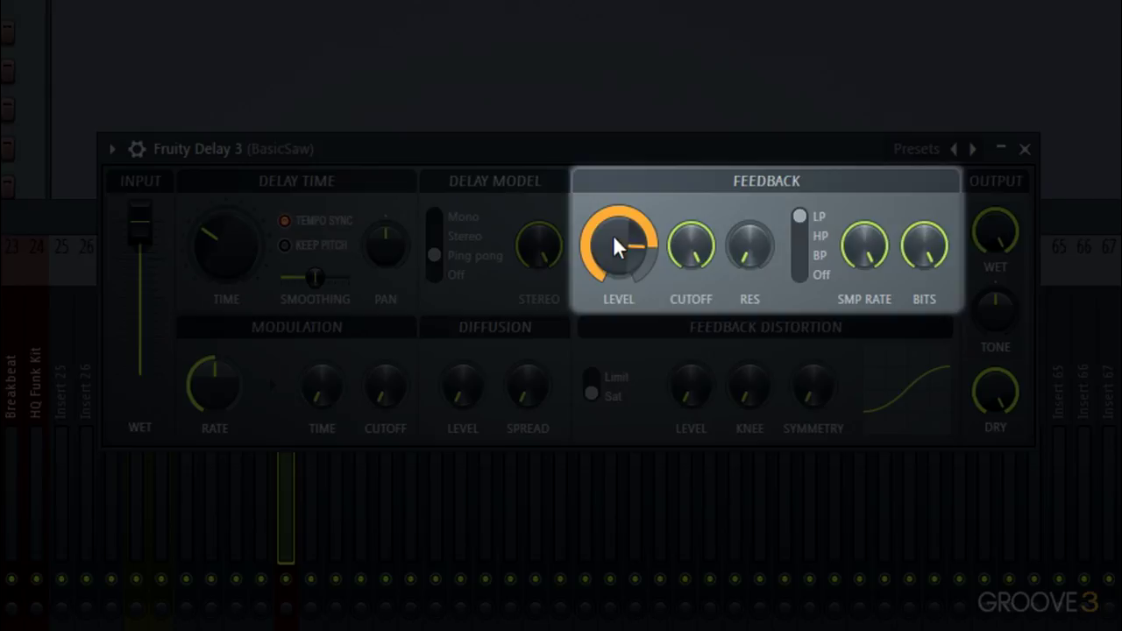
left_click_drag(613, 235, 613, 218)
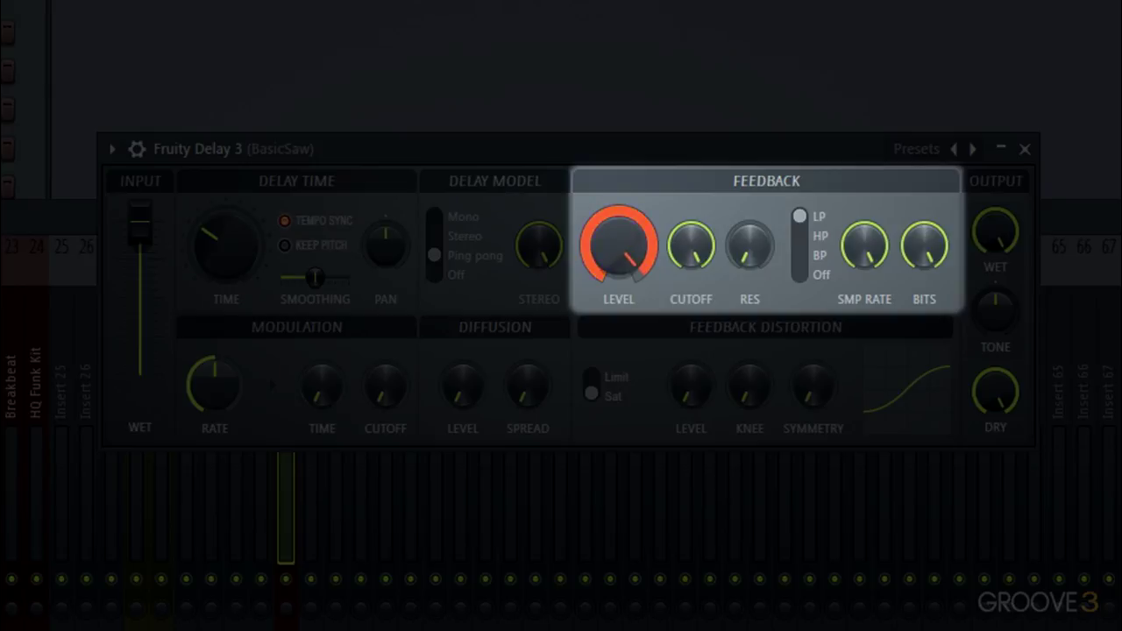
right_click(613, 235)
left_click(627, 241)
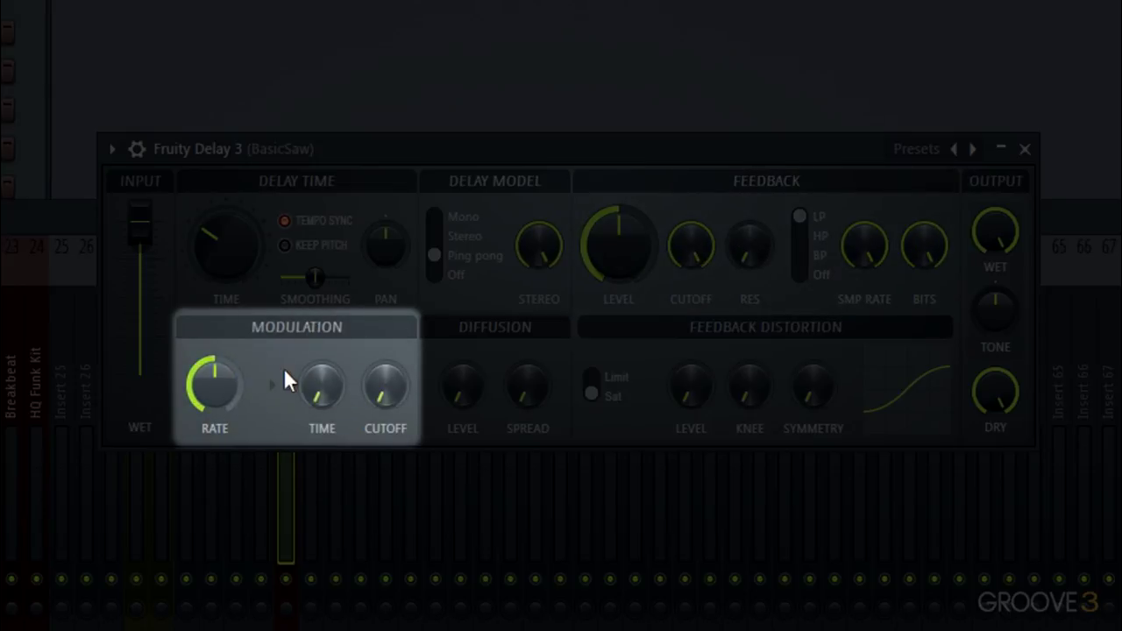
Ease the modulation rate down slightly, then raise the diffusion level and spread knobs
left_click_drag(214, 384, 214, 378)
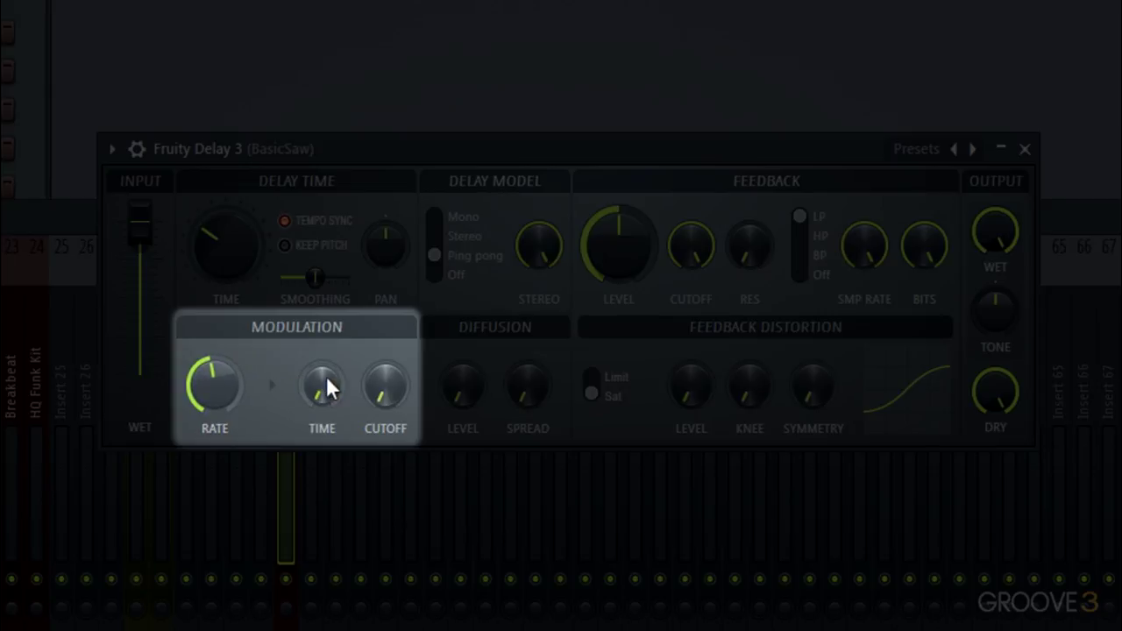
left_click_drag(324, 378, 377, 378)
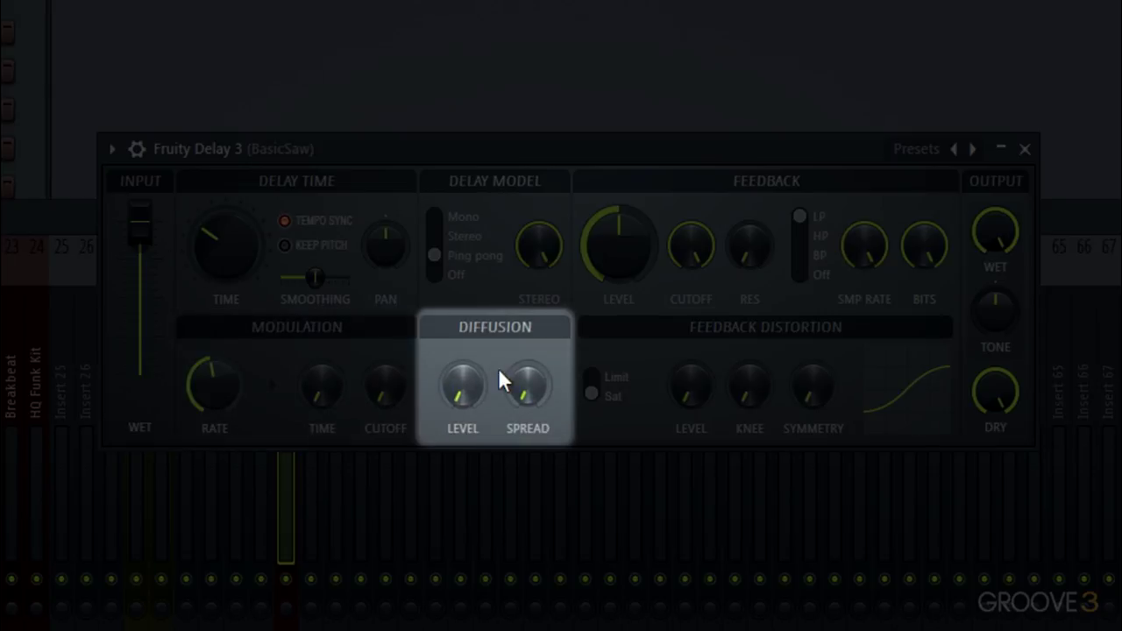
left_click_drag(463, 385, 463, 372)
left_click_drag(513, 388, 513, 372)
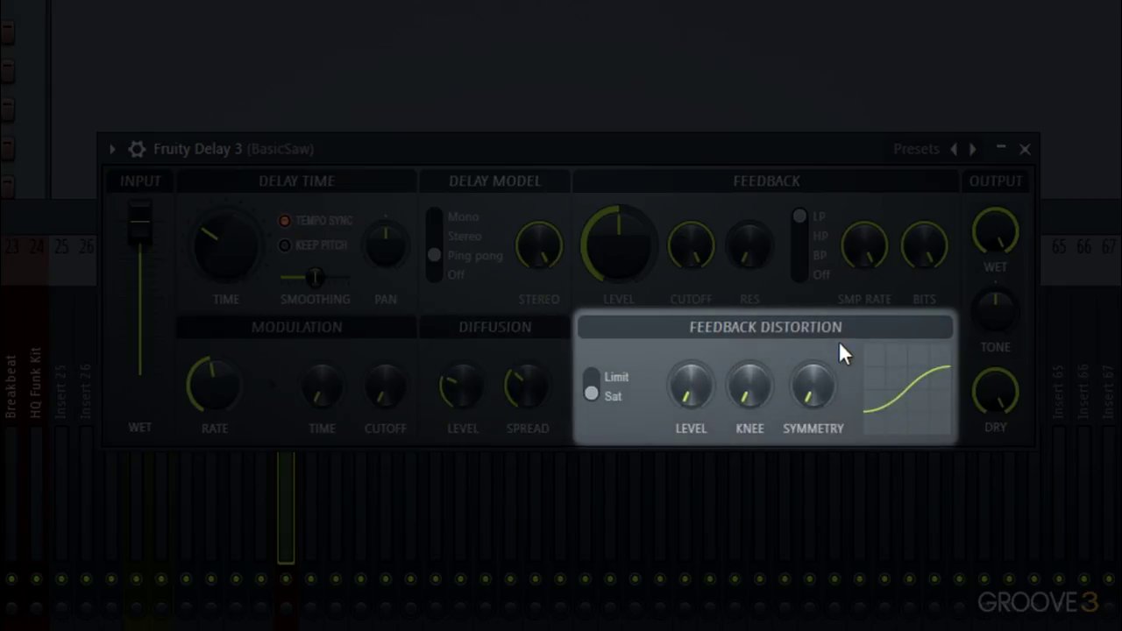
Try feedback distortion level, saturation and symmetry settings, then return the distortion to Limit mode
left_click(623, 390)
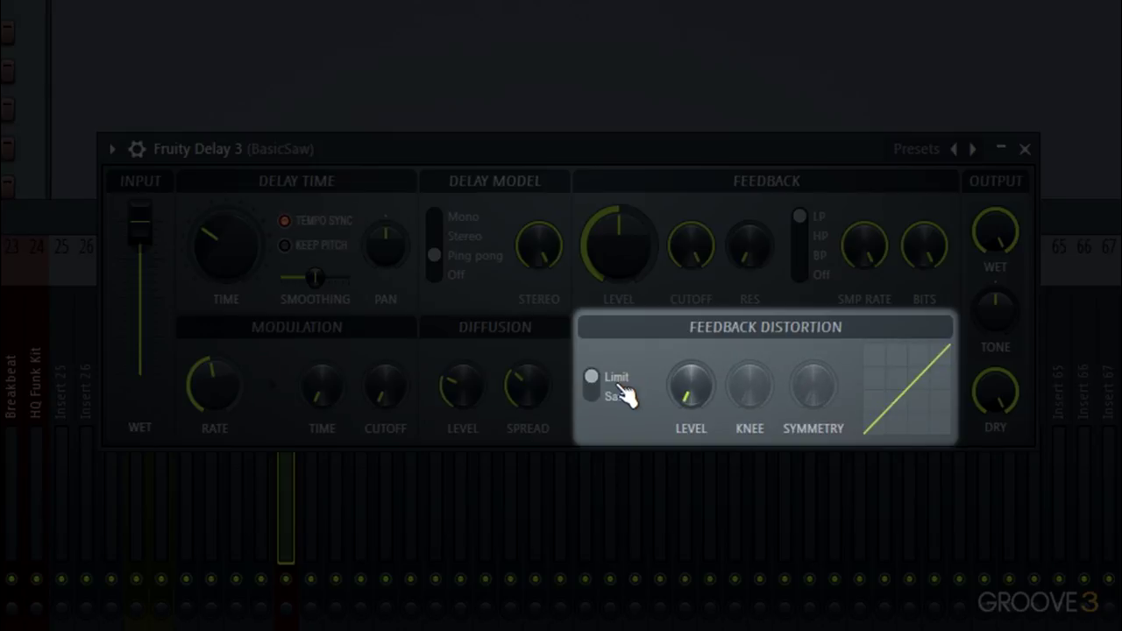
left_click_drag(690, 385, 690, 340)
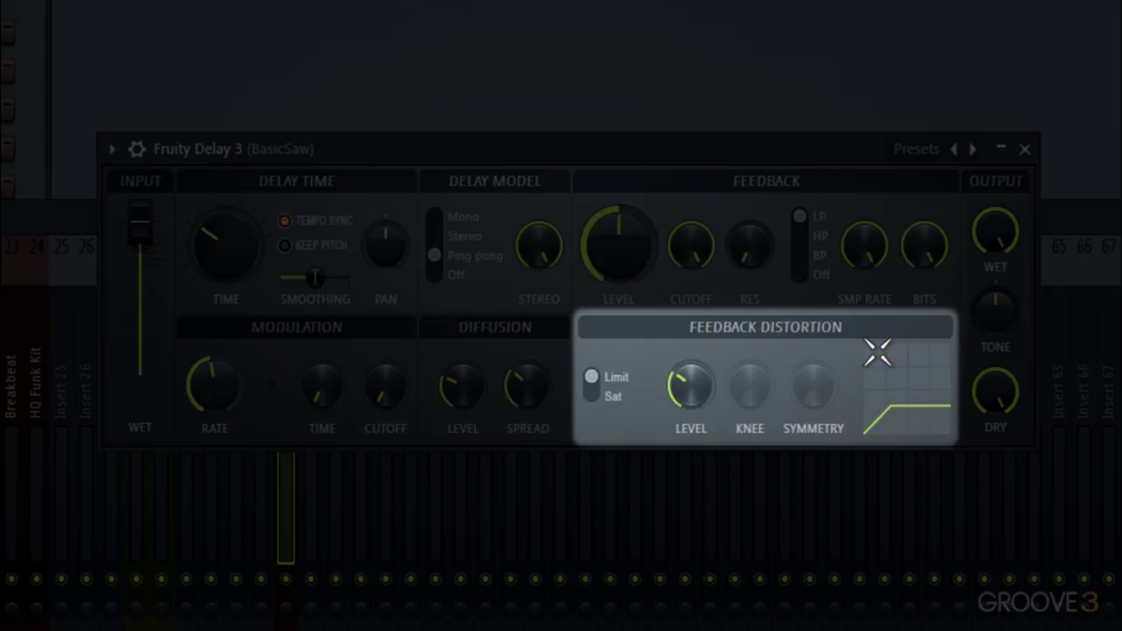
left_click_drag(713, 393, 712, 438)
left_click(645, 395)
left_click_drag(684, 390, 685, 389)
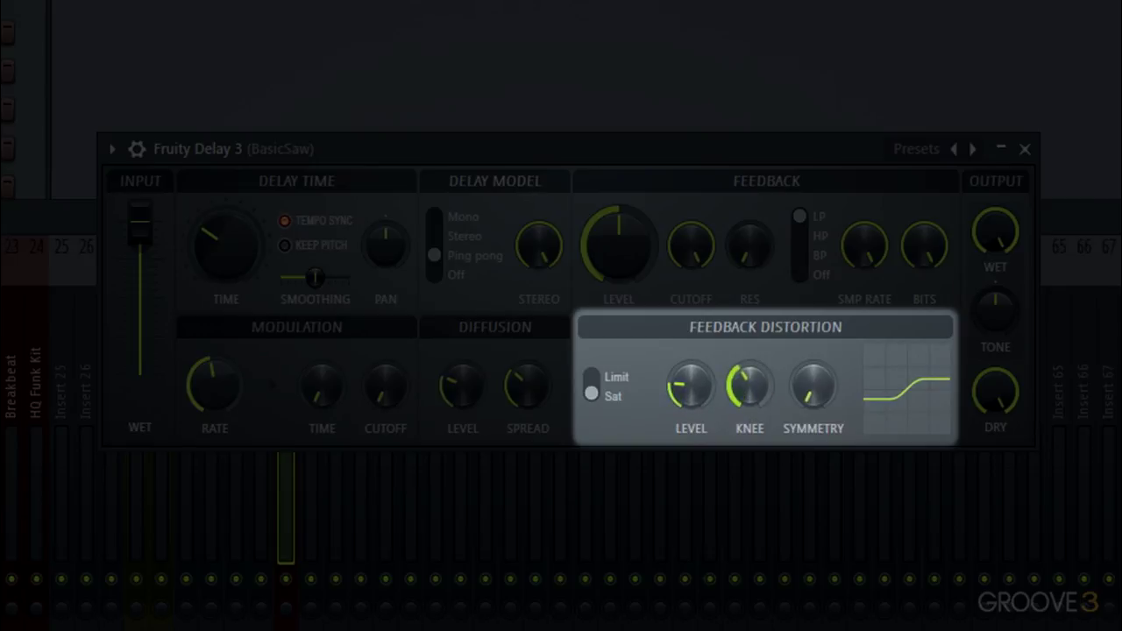
mouse_move(812, 393)
left_mouse_down()
mouse_move(811, 369)
mouse_move(811, 392)
left_mouse_up()
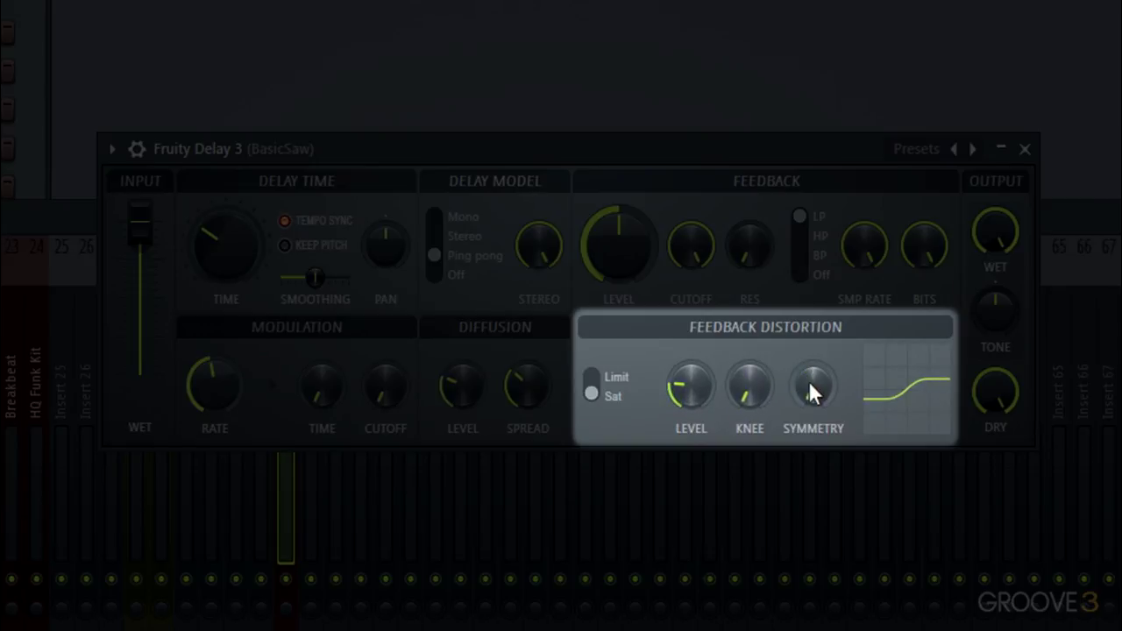
left_click(613, 402)
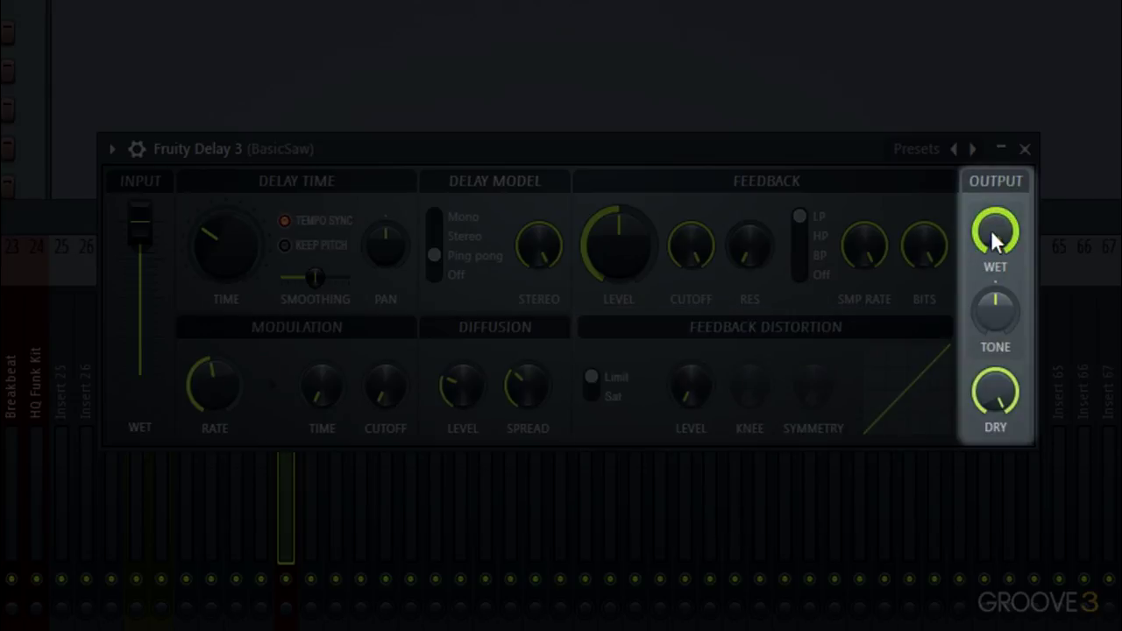
Audition a lower wet level, reset TONE to centre, and set DRY to about halfway
left_click_drag(996, 240, 1002, 312)
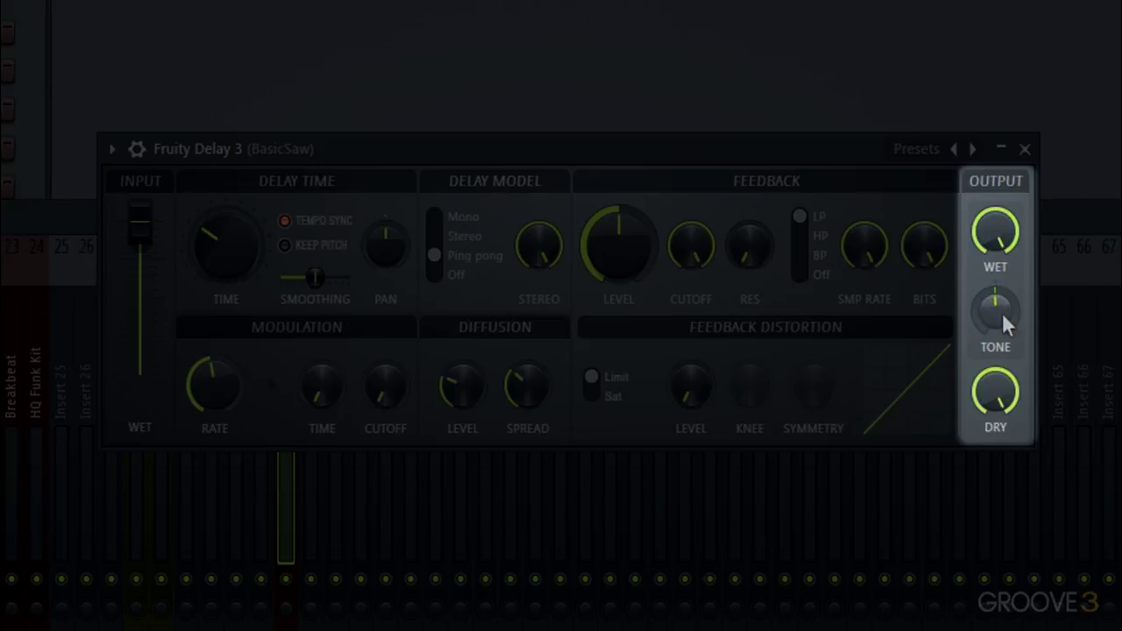
right_click(1002, 312)
left_click(1009, 317)
mouse_move(1010, 378)
left_mouse_down()
mouse_move(1009, 408)
mouse_move(1009, 381)
left_mouse_up()
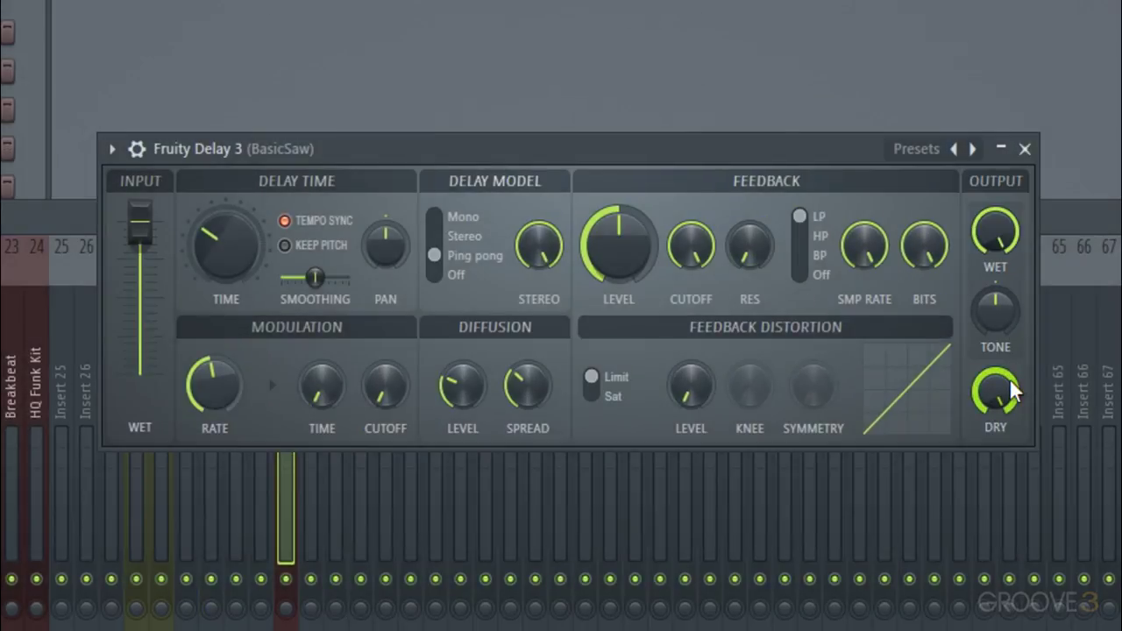
Close the first delay and bring the slot-4 Fruity Delay 3 window to screen centre, in front
left_click(1025, 149)
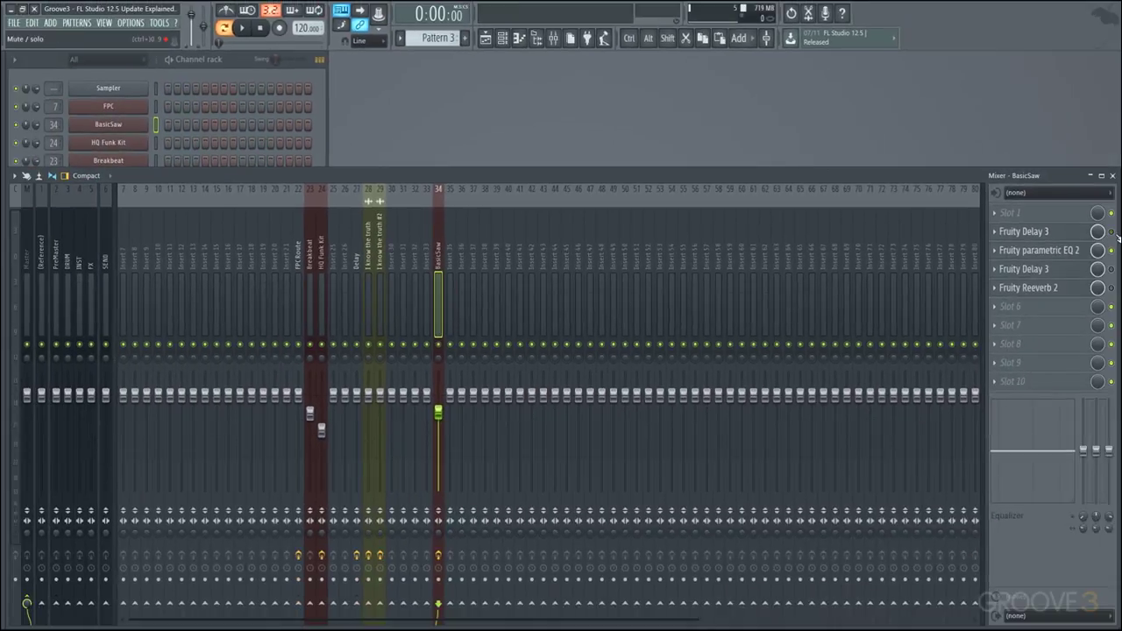
left_click(1077, 279)
left_click_drag(320, 133, 682, 159)
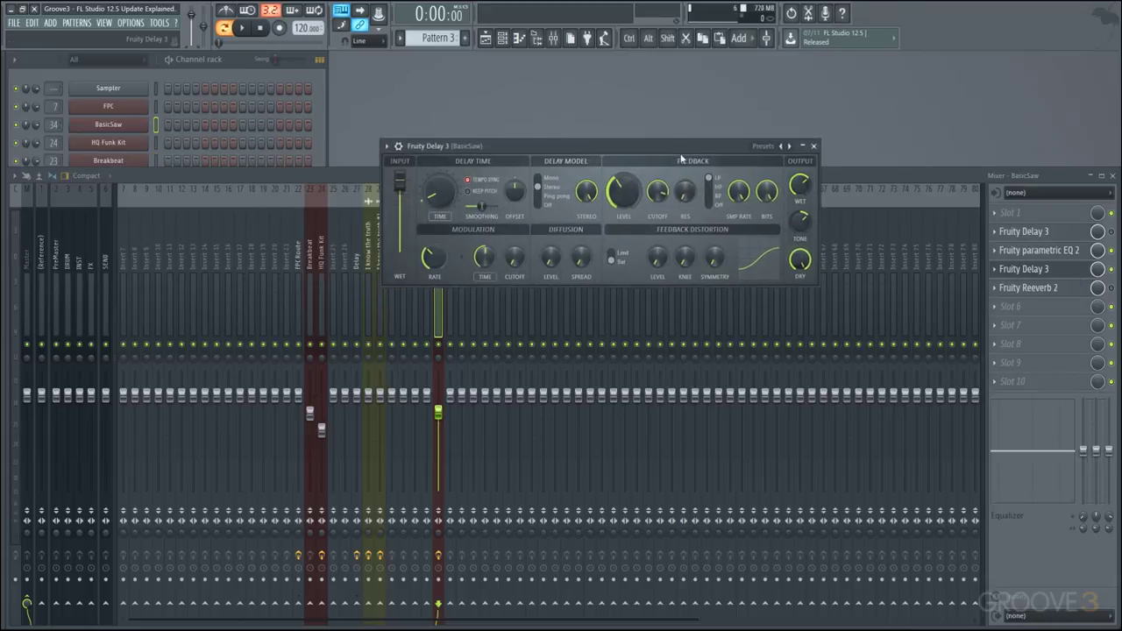
key("F9")
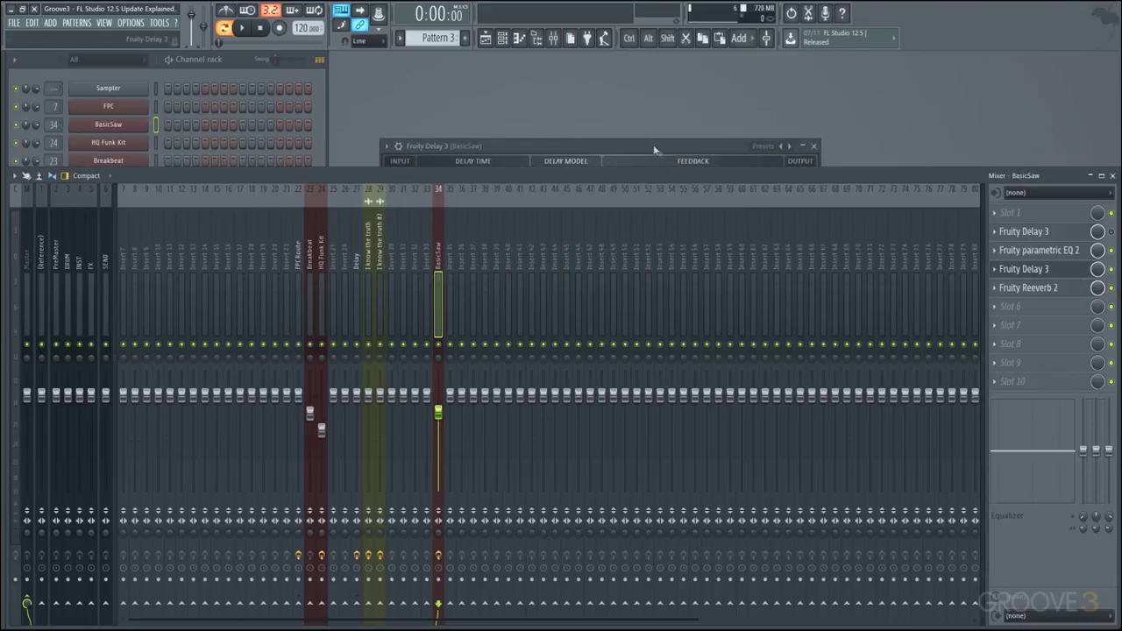
left_click(655, 150)
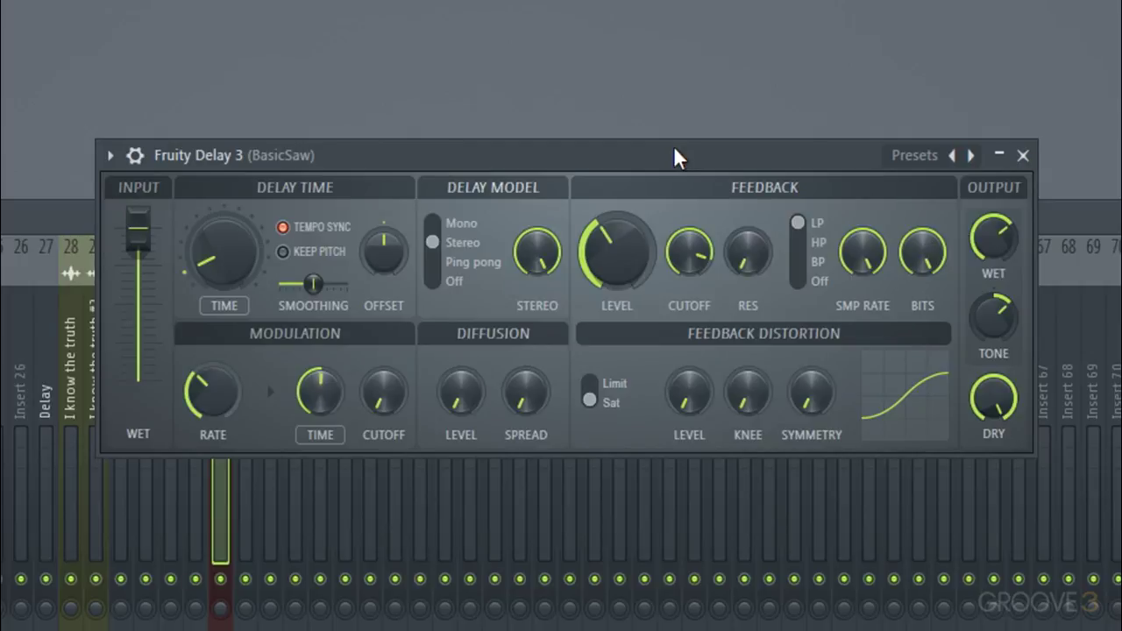
Set the delay time to 1/8
right_click(212, 255)
mouse_move(265, 297)
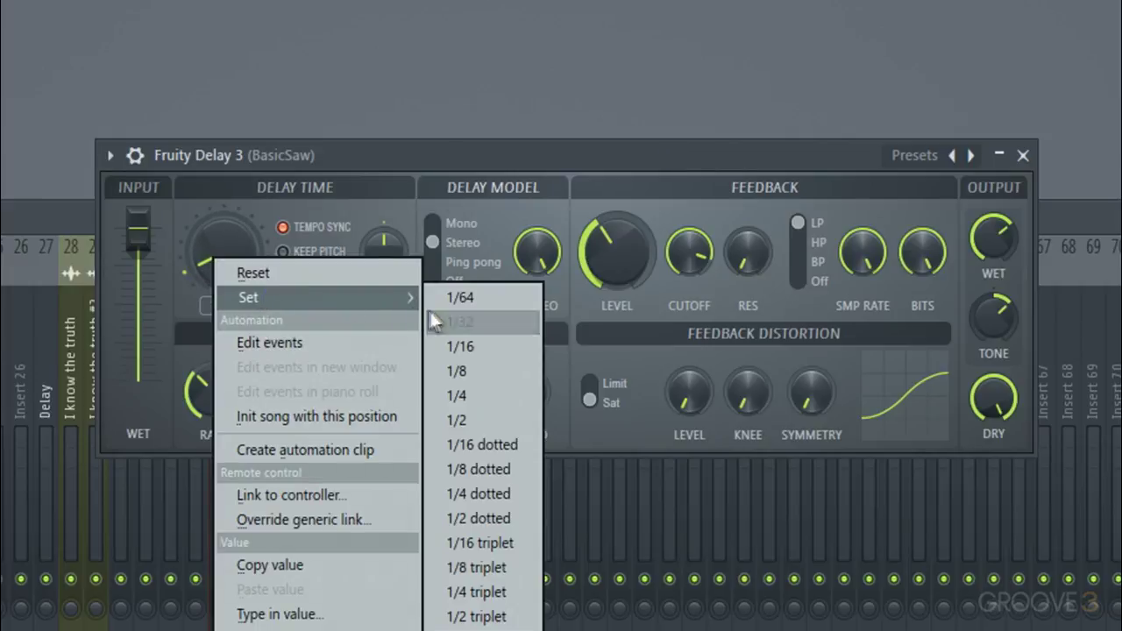
left_click(493, 377)
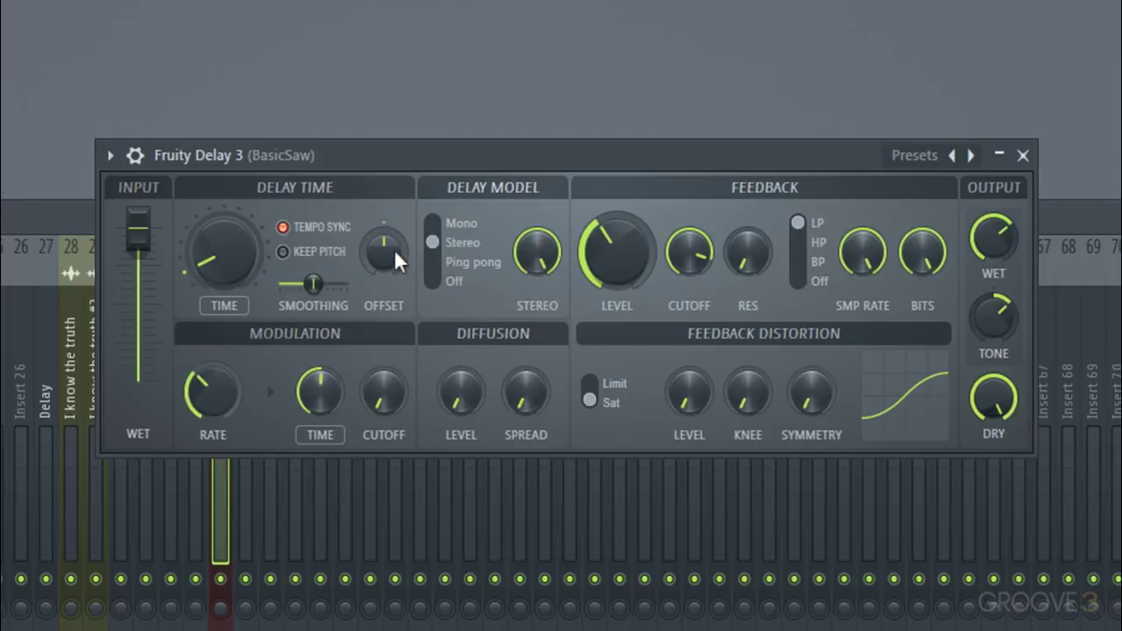
Try offset and stereo width changes, switch the delay model to Mono, and bring up offset options
left_click_drag(389, 258, 384, 228)
mouse_move(520, 257)
left_mouse_down()
mouse_move(520, 280)
mouse_move(518, 243)
left_mouse_up()
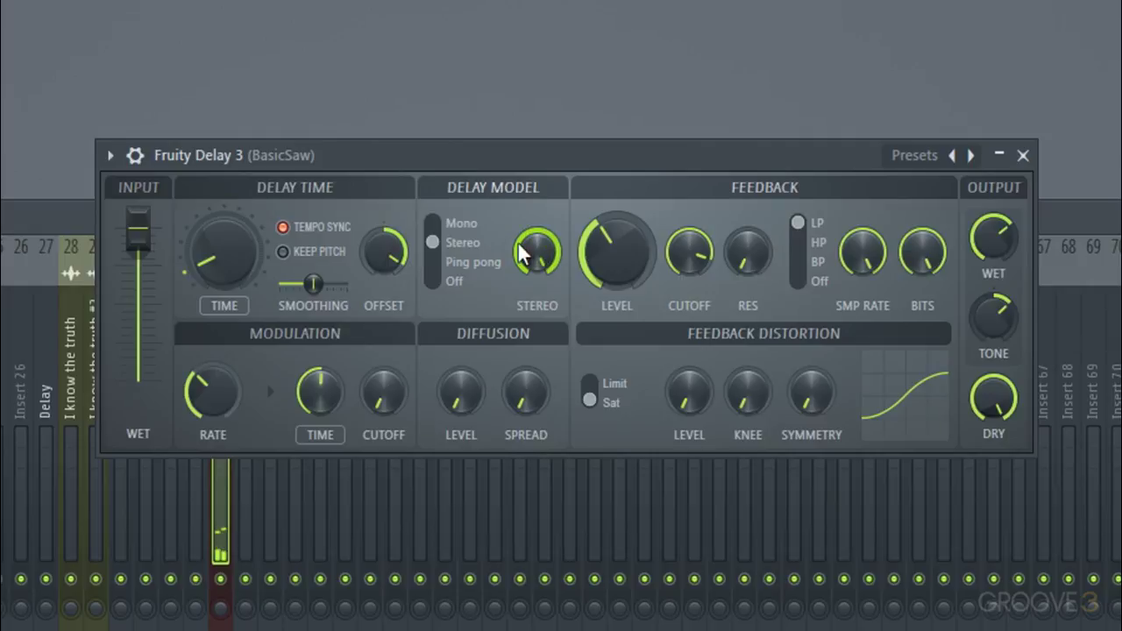
left_click(475, 225)
left_click_drag(394, 253, 393, 272)
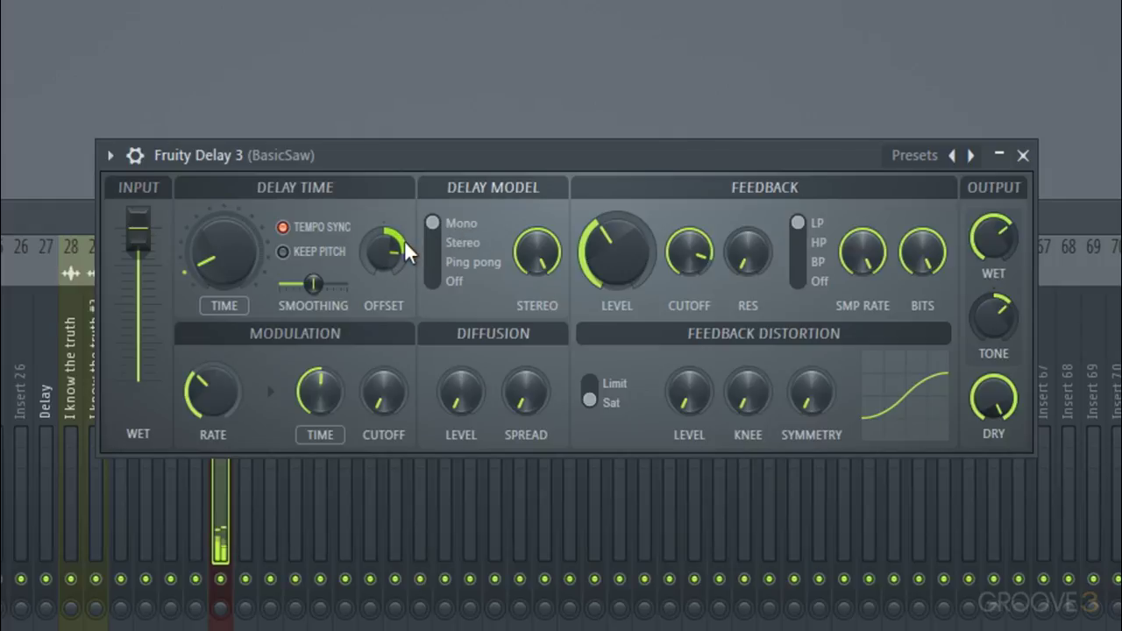
right_click(404, 240)
Centre the offset, leave diffusion level and spread at minimum, shorten modulation time, then close the plugin
left_click(407, 248)
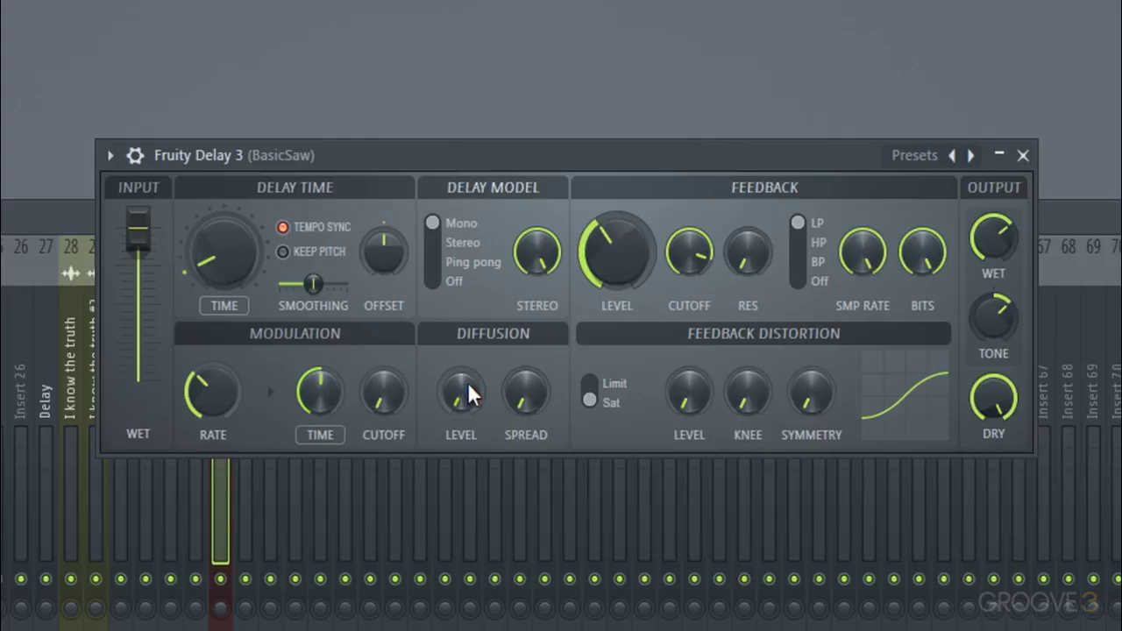
left_click_drag(468, 383, 543, 392)
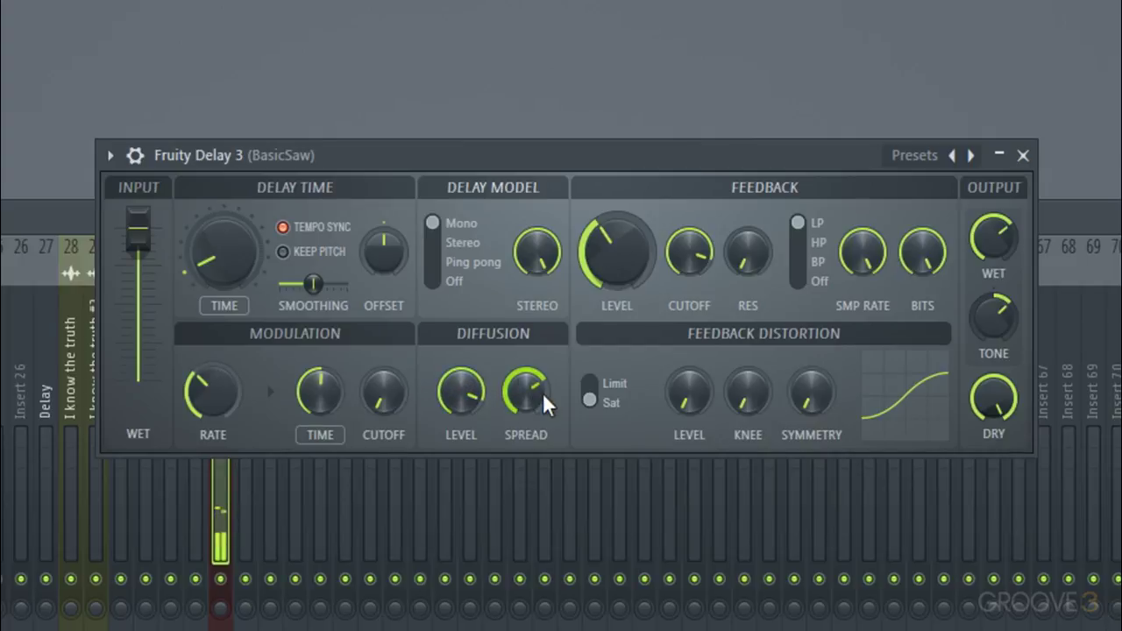
scroll(523, 396, "up", 5)
scroll(526, 396, "down", 10)
scroll(461, 392, "down", 10)
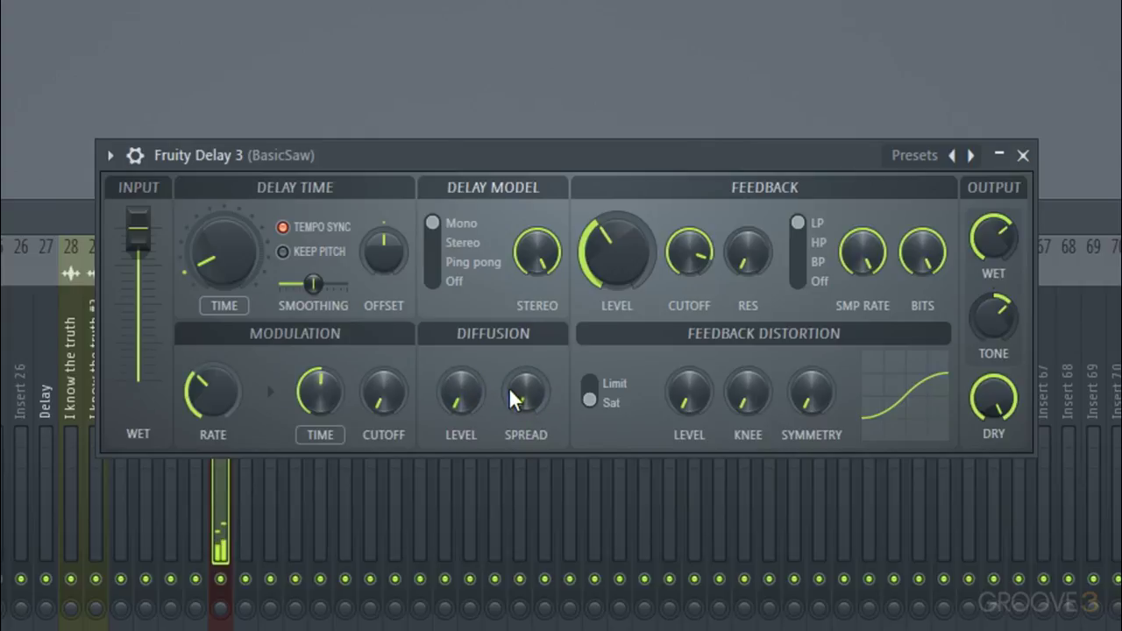
scroll(320, 392, "down", 4)
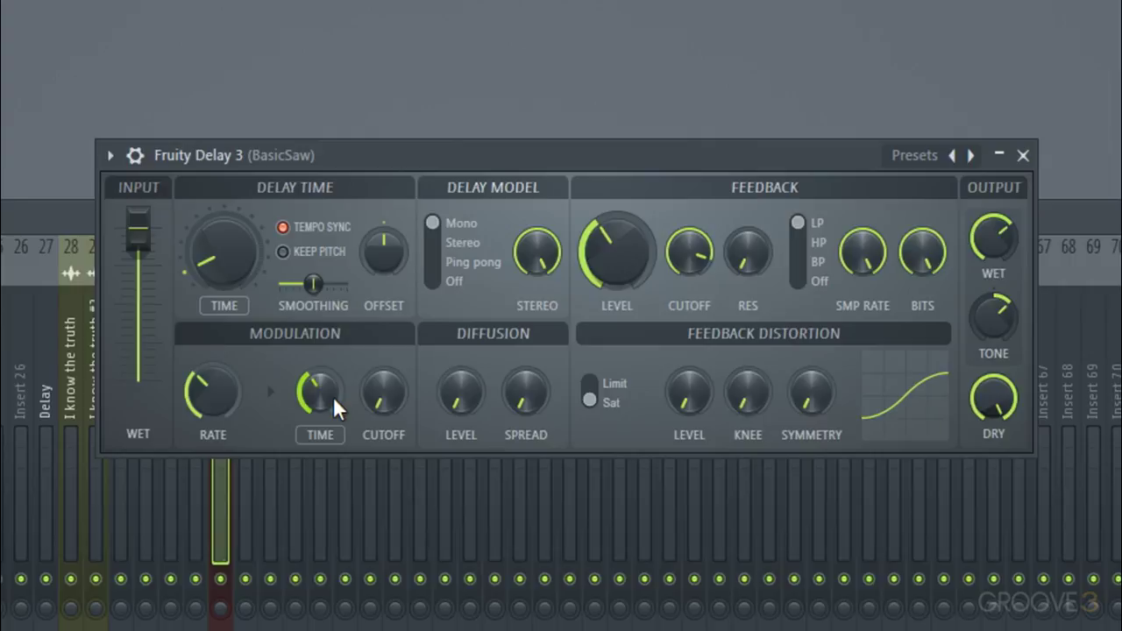
left_click(999, 155)
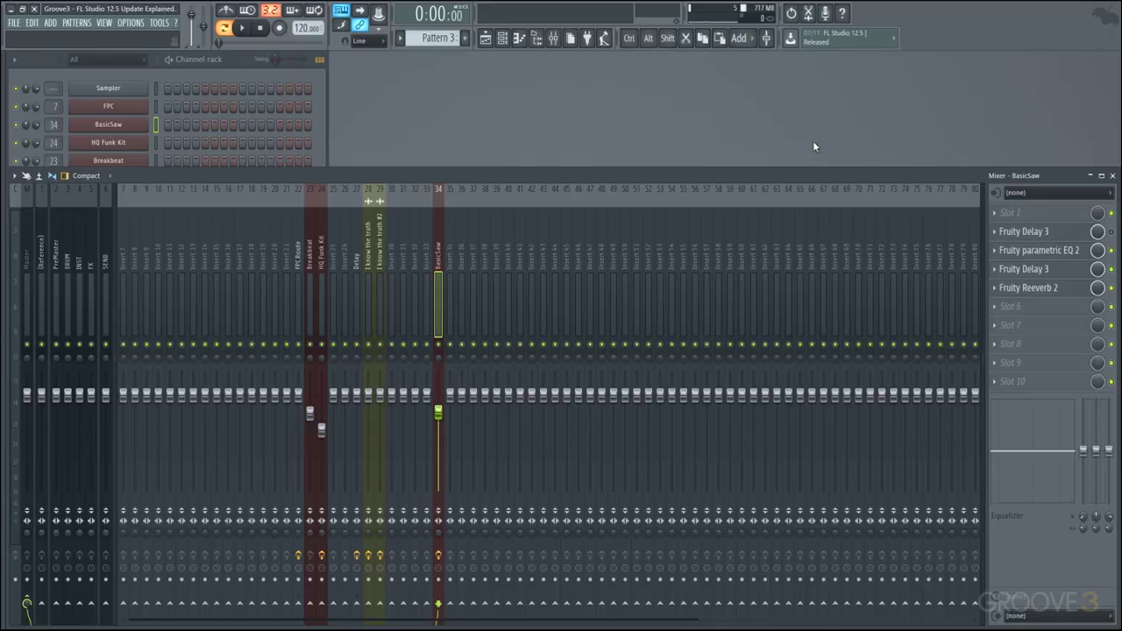
Show the Playlist with Pattern 3's FPC clips on tracks 1 and 2
left_click(489, 39)
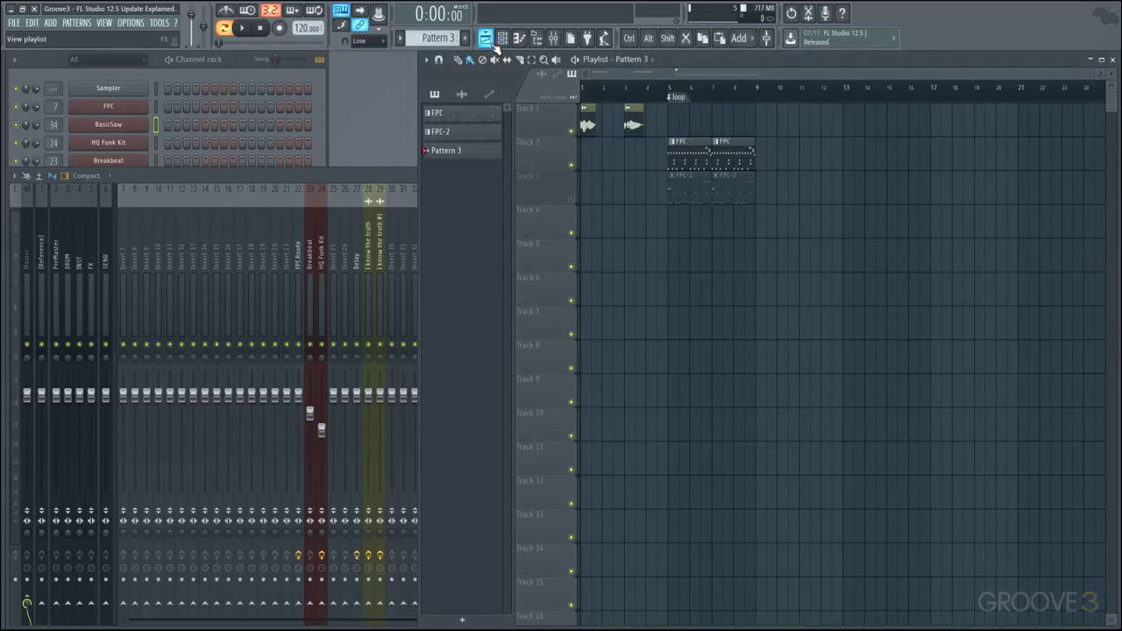